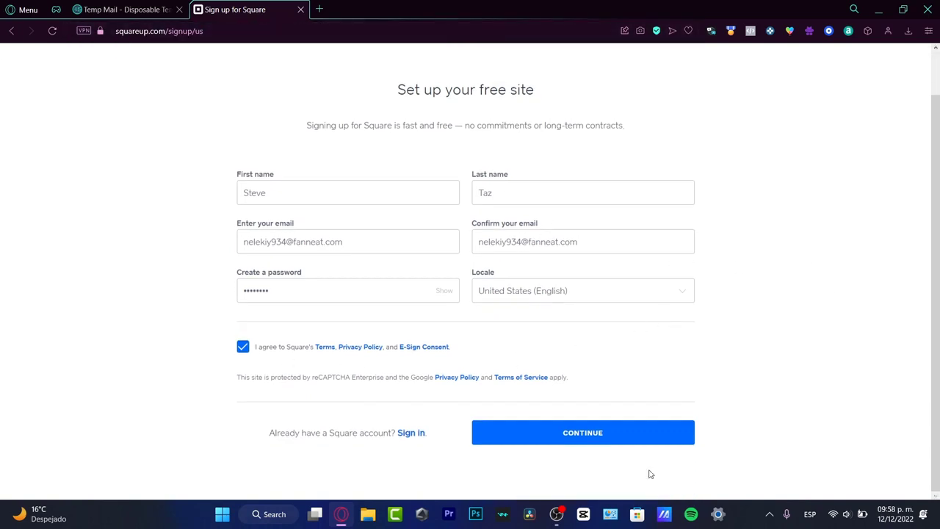
- Submit the completed sign-up form and continue past the welcome page to the business questions
left_click(649, 473)
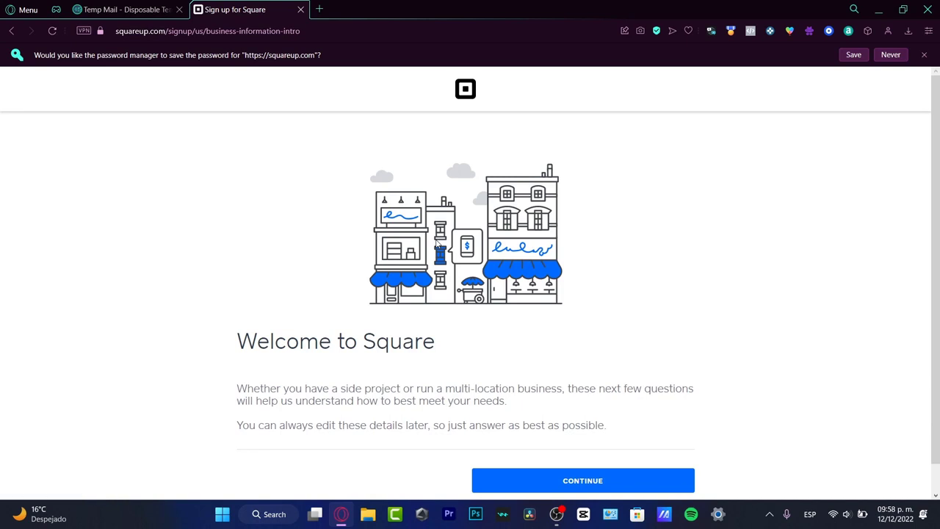
scroll(625, 358, "down", 1)
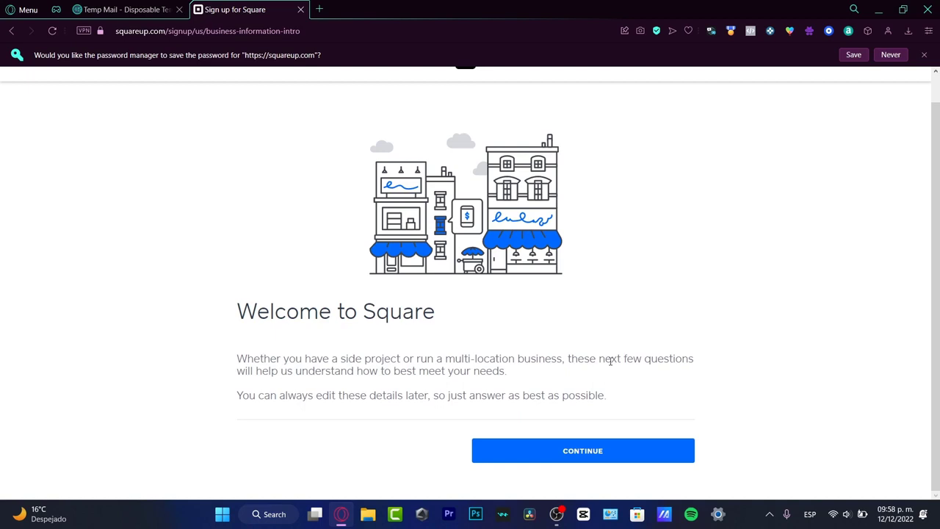
left_click(613, 451)
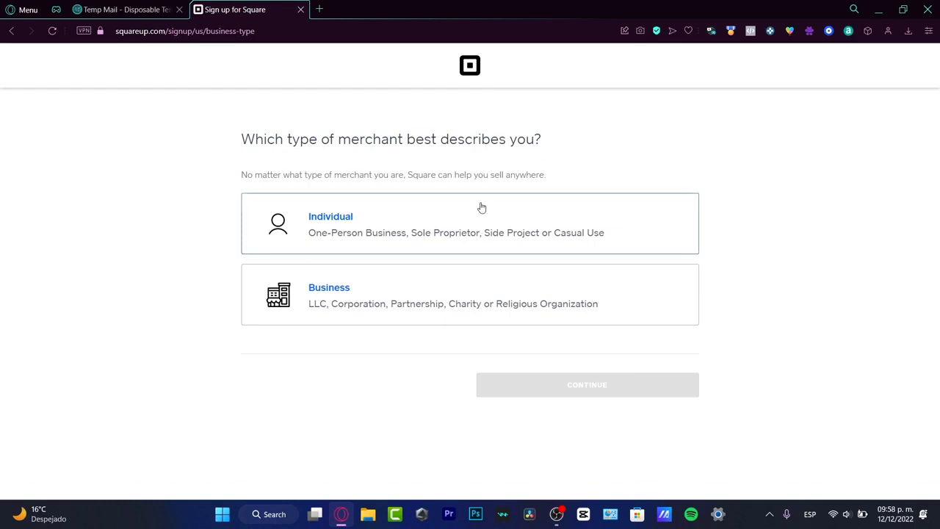
- Set the merchant type to Individual with "Canva Geeks" as the customer receipt name, and continue
left_click(353, 232)
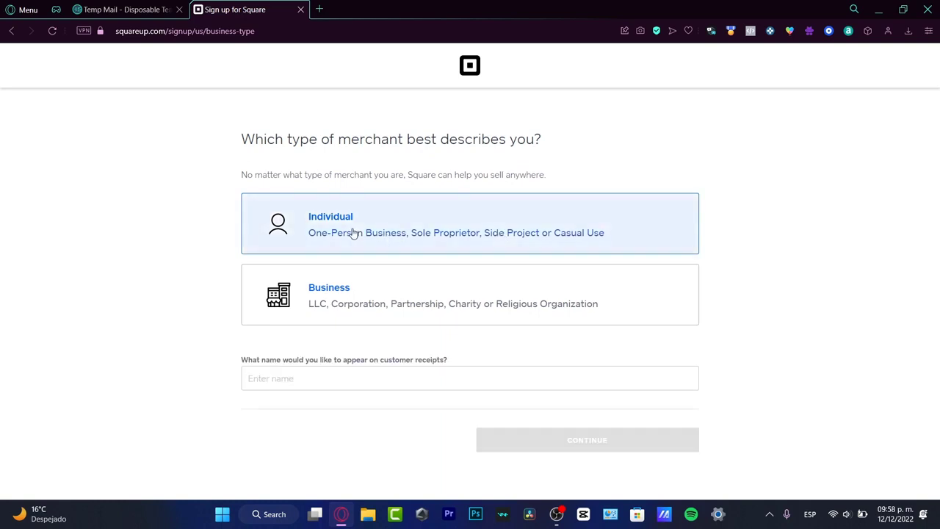
left_click(285, 379)
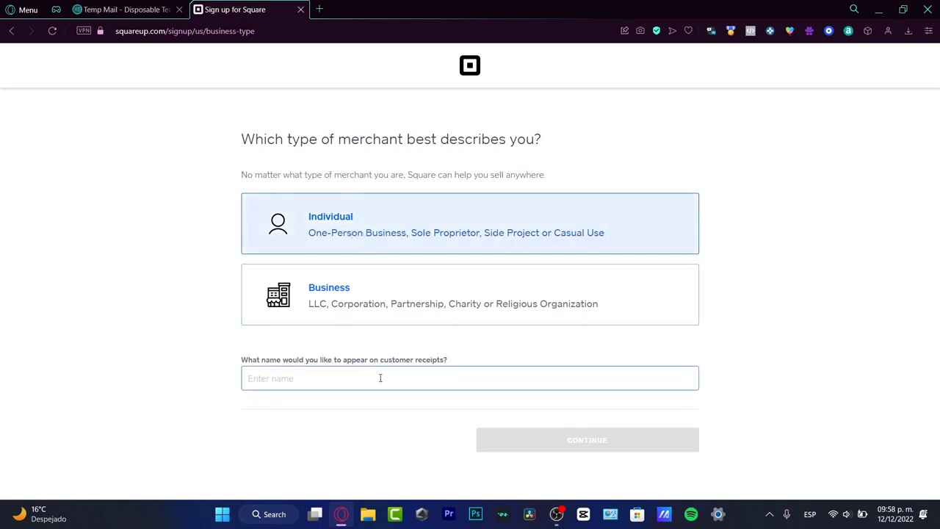
left_click(446, 384)
type("Ca")
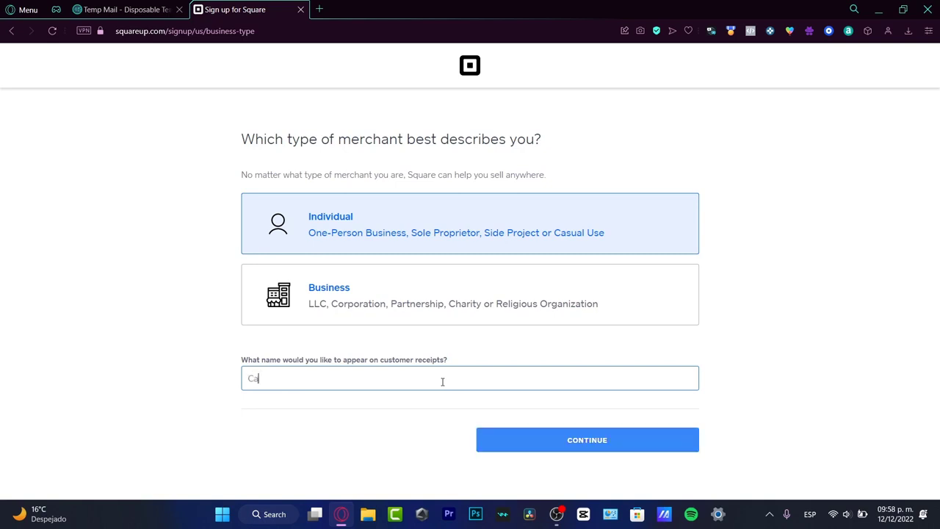
type("nva Geeks")
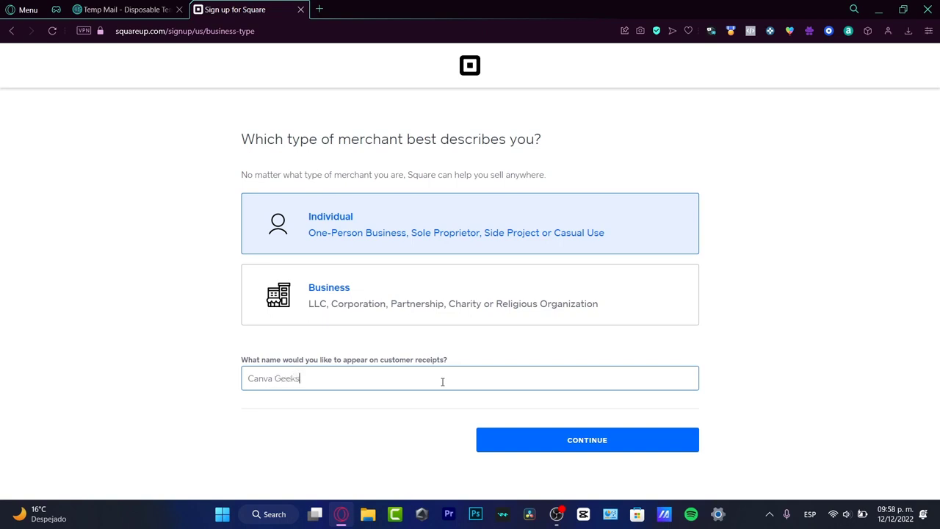
left_click(595, 445)
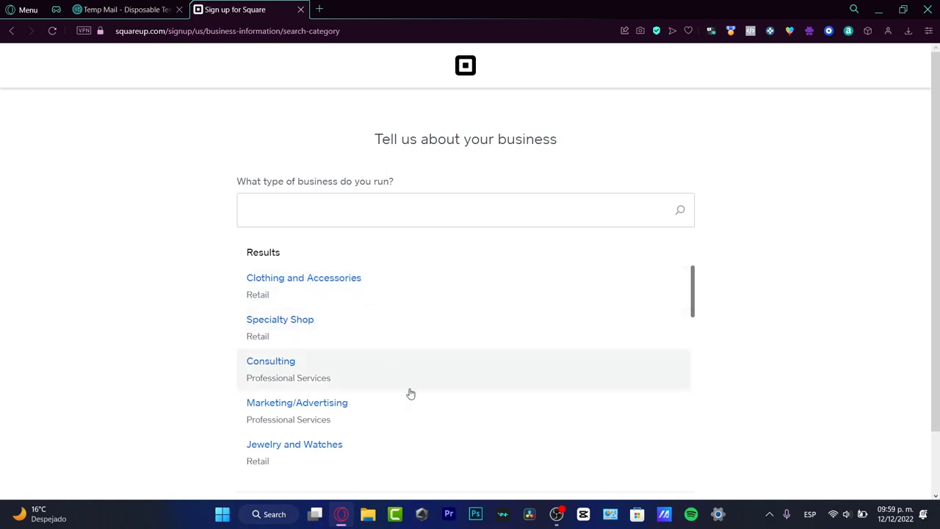
- Search the business types for "design", choose Design under Professional Services, and continue
scroll(409, 392, "down", 3)
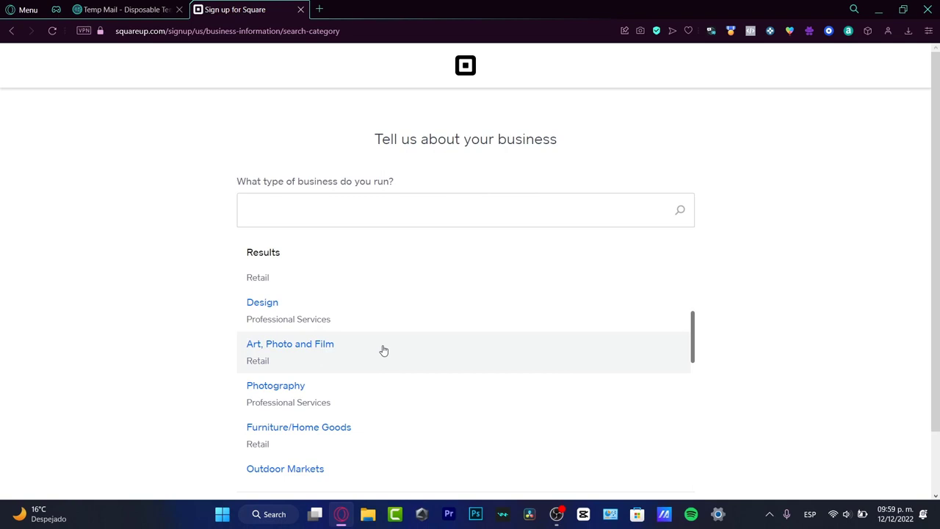
left_click(405, 326)
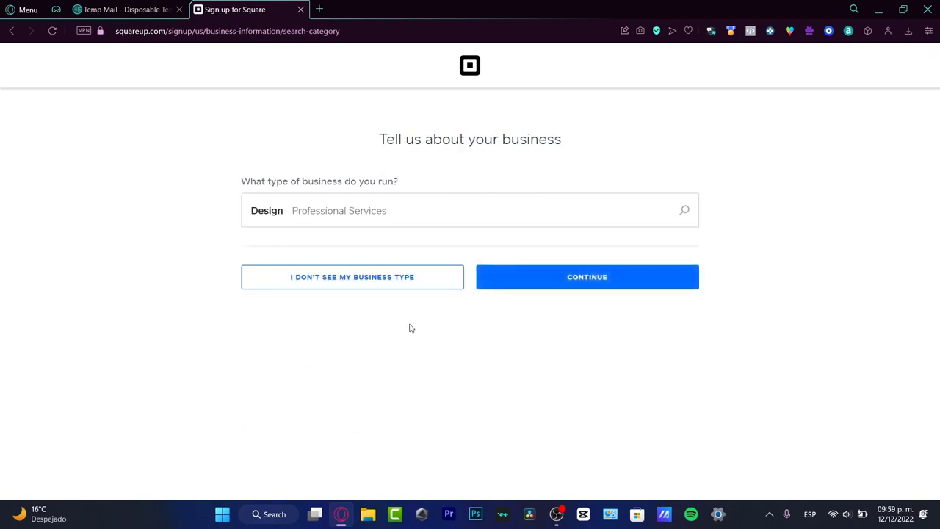
left_click(434, 217)
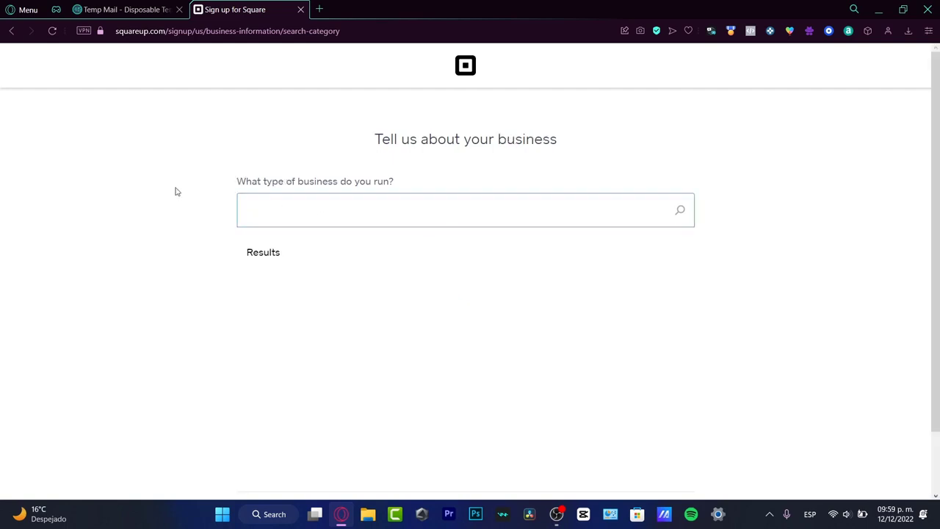
type("desgn")
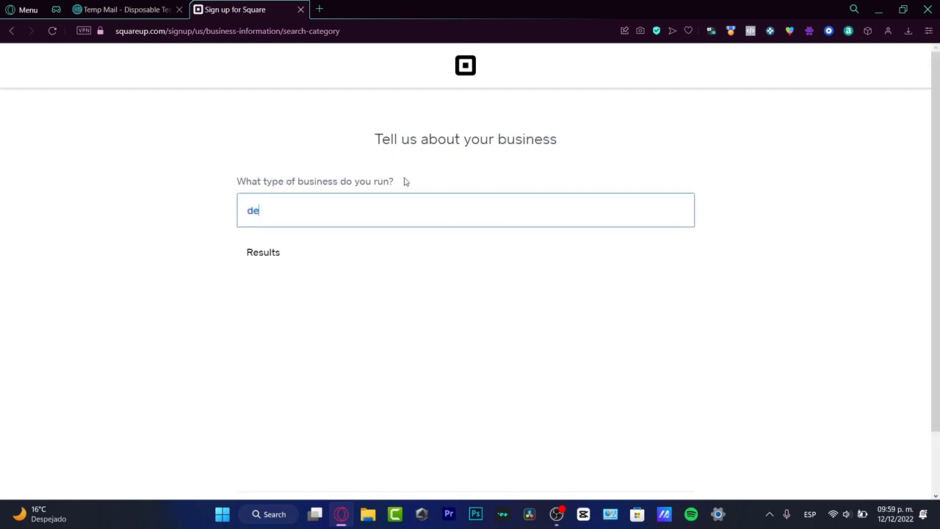
key("BackSpace")
key("BackSpace")
type("ign")
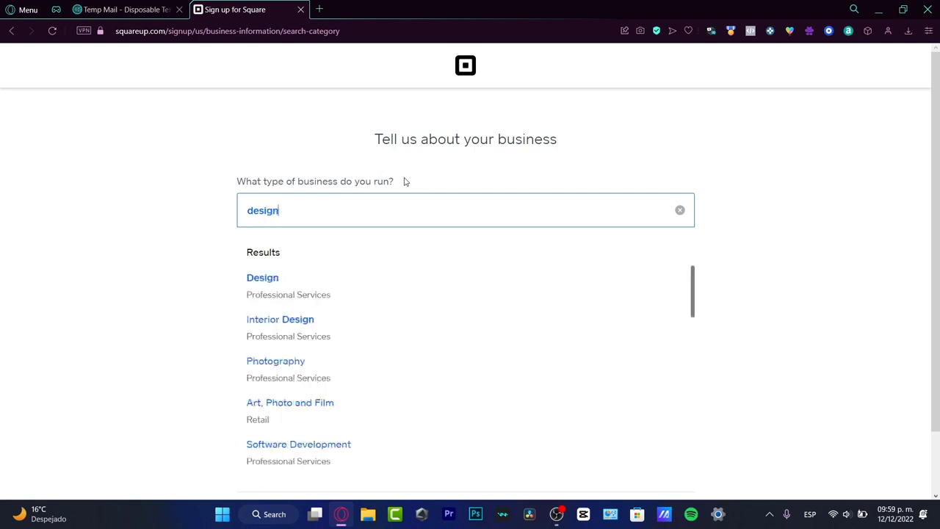
left_click(478, 290)
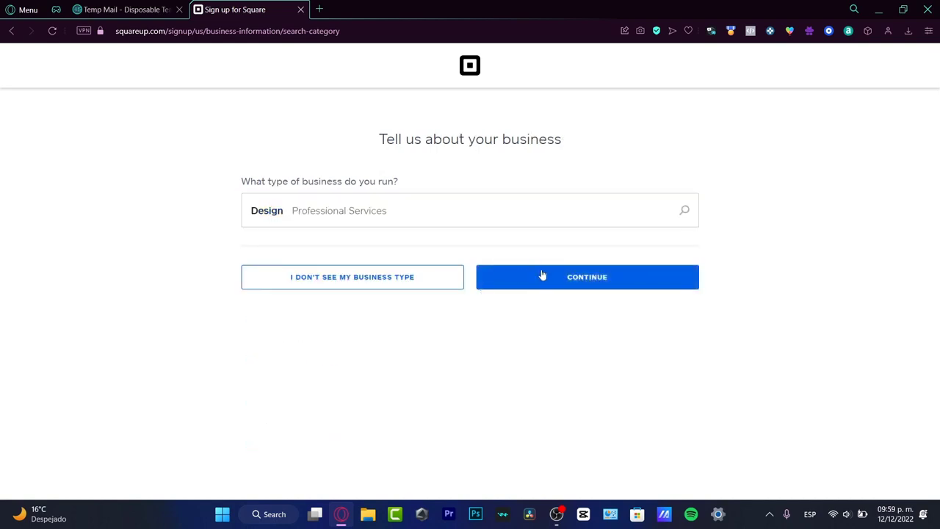
left_click(598, 277)
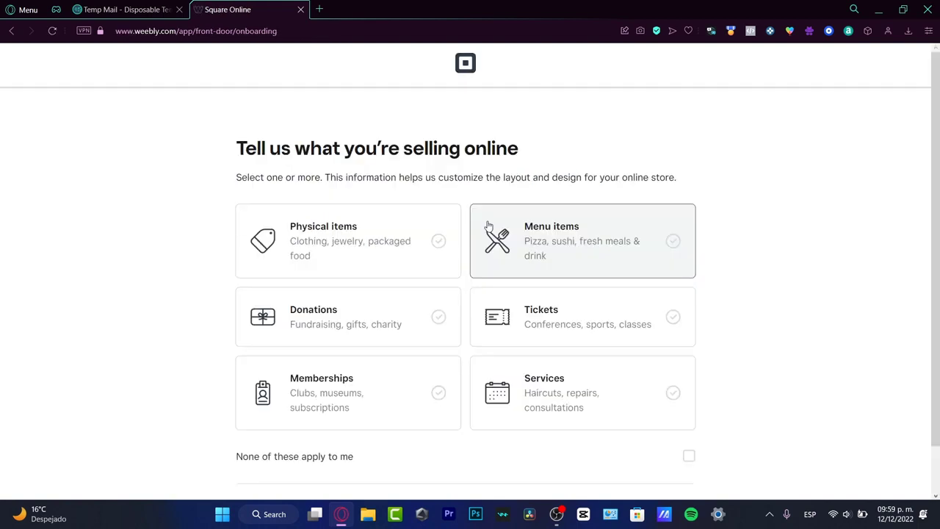
- Choose Services as what is being sold online and continue to the site experience choice
left_click(677, 392)
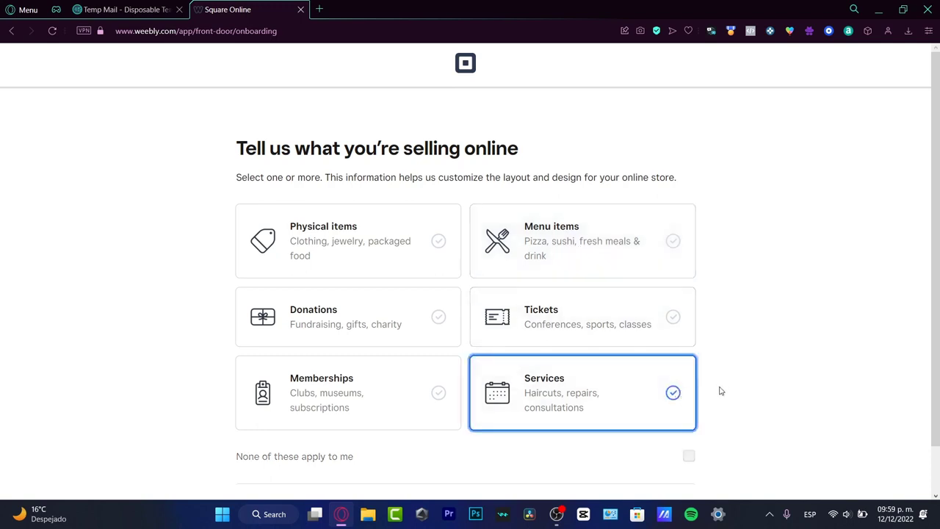
scroll(719, 391, "down", 2)
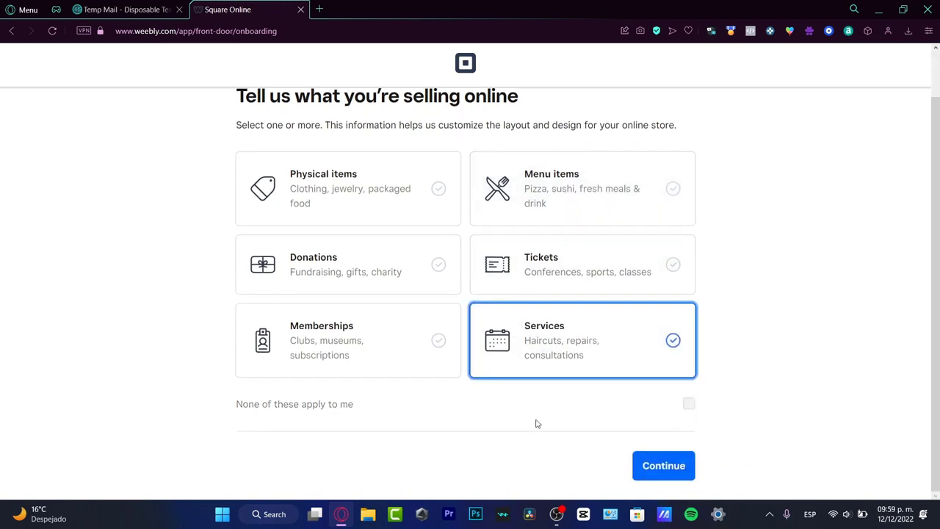
left_click_drag(255, 405, 354, 412)
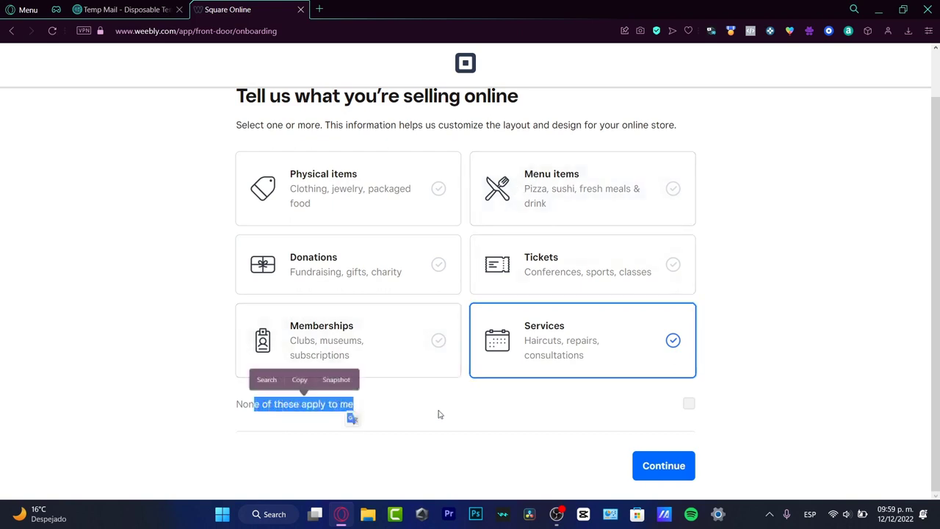
left_click(824, 421)
left_click(665, 470)
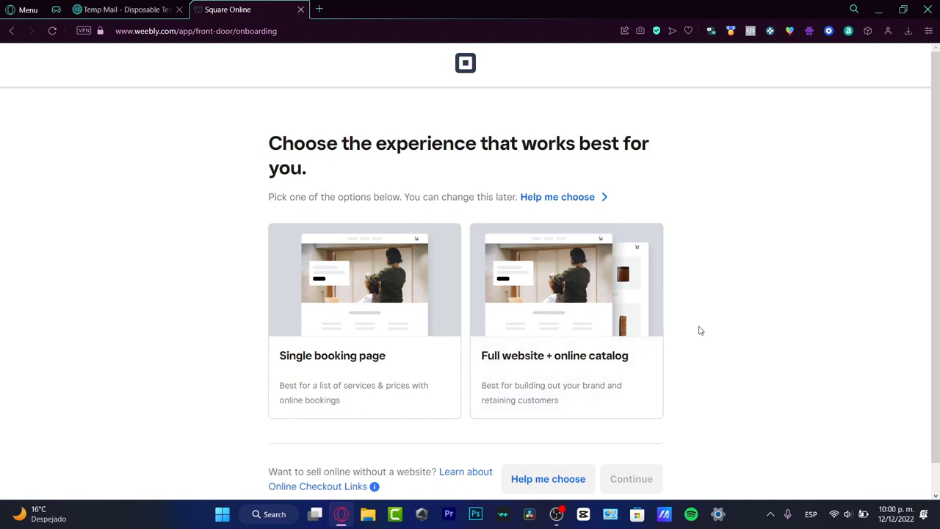
- Choose the Single booking page experience for the site and continue to the dashboard
scroll(646, 325, "down", 1)
left_click(439, 316)
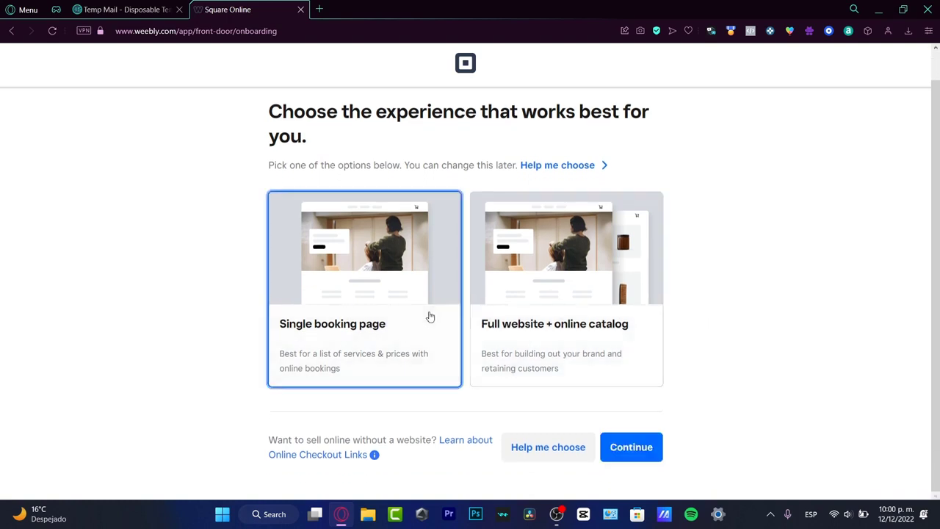
left_click(619, 450)
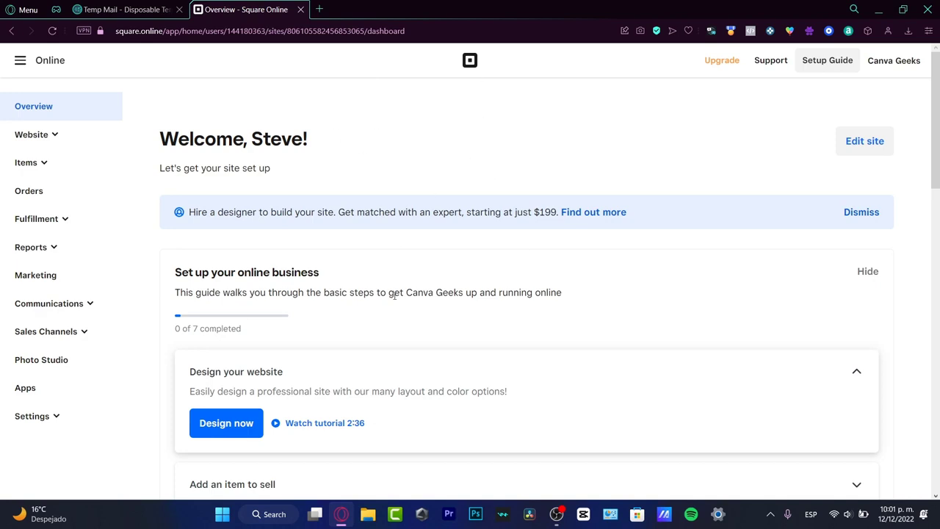
- Review the online business setup guide and start its "Design your website" task
scroll(393, 301, "down", 3)
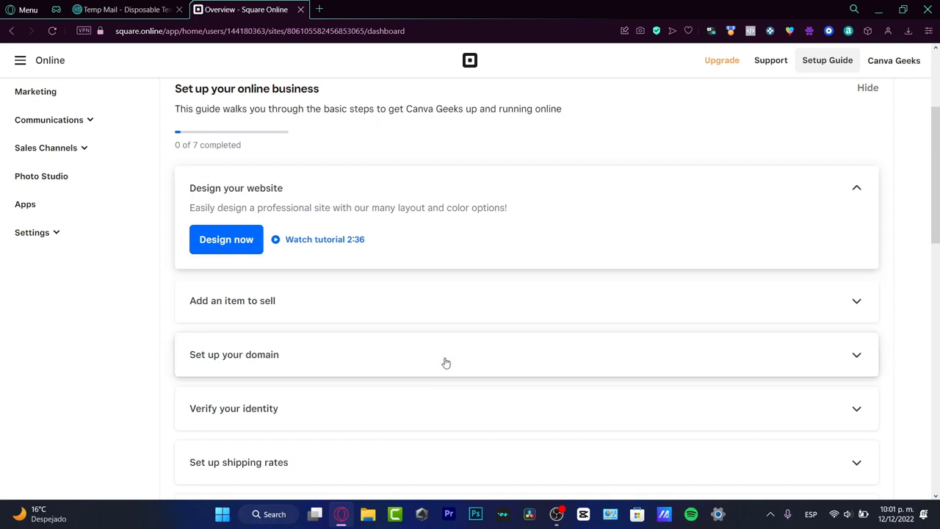
scroll(446, 365, "down", 3)
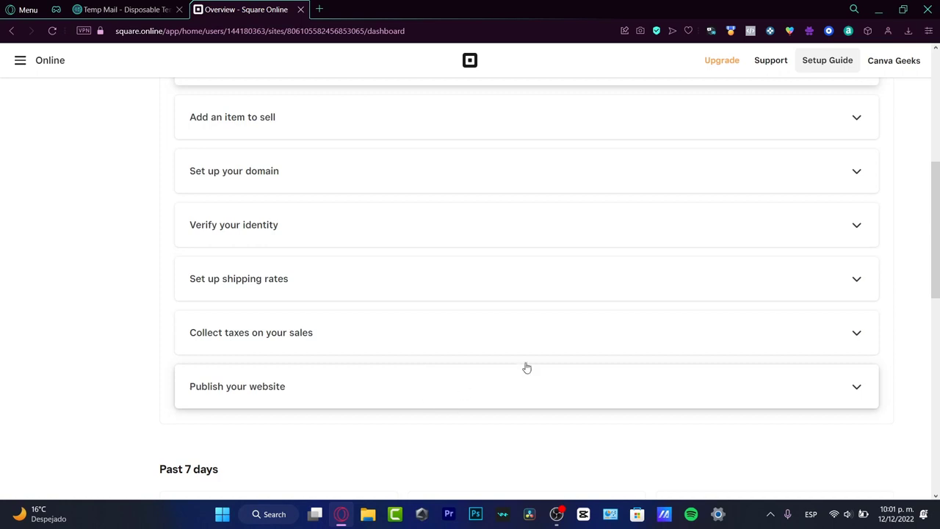
left_click_drag(933, 276, 933, 228)
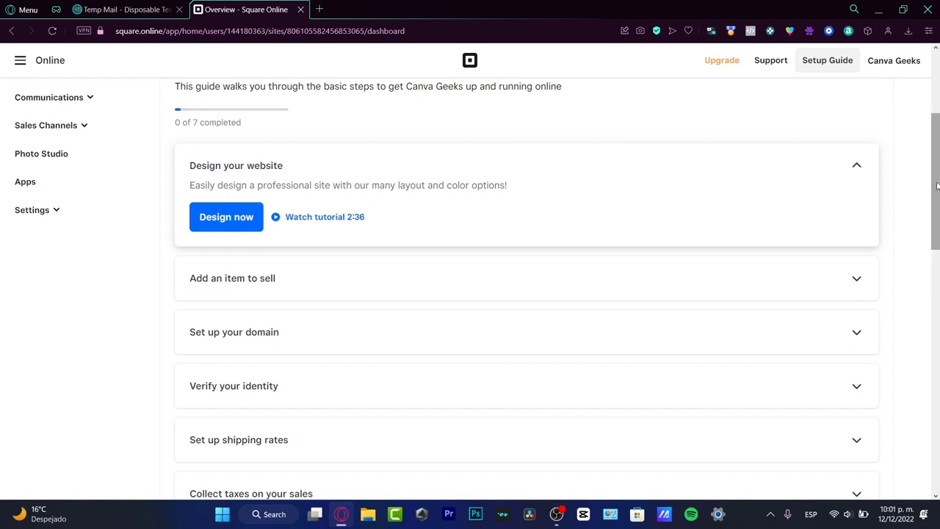
left_click_drag(937, 187, 938, 152)
scroll(938, 154, "down", 1)
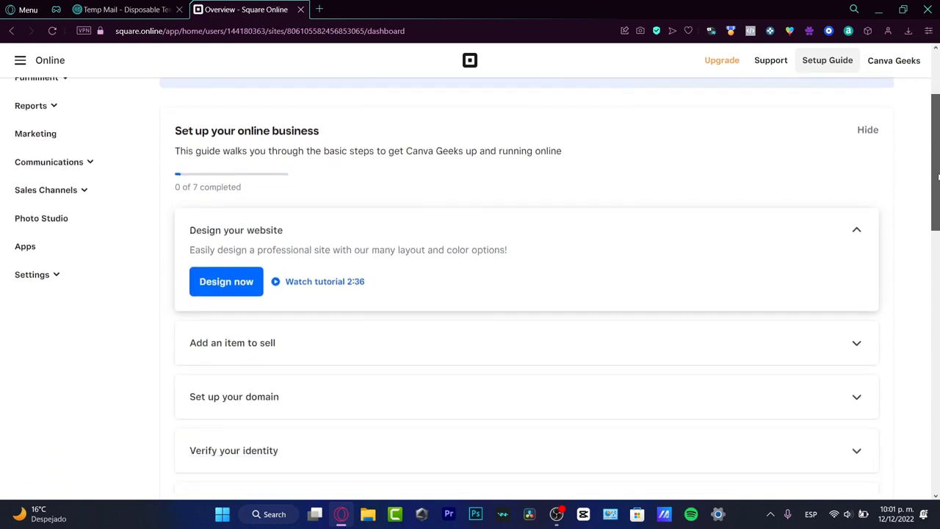
left_click(248, 283)
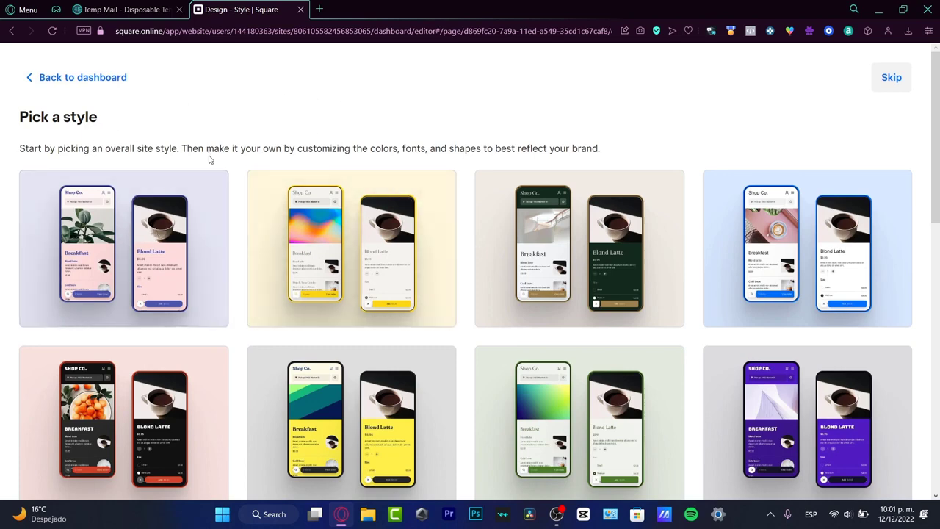
- Look through the available site styles in the style gallery
scroll(212, 168, "down", 3)
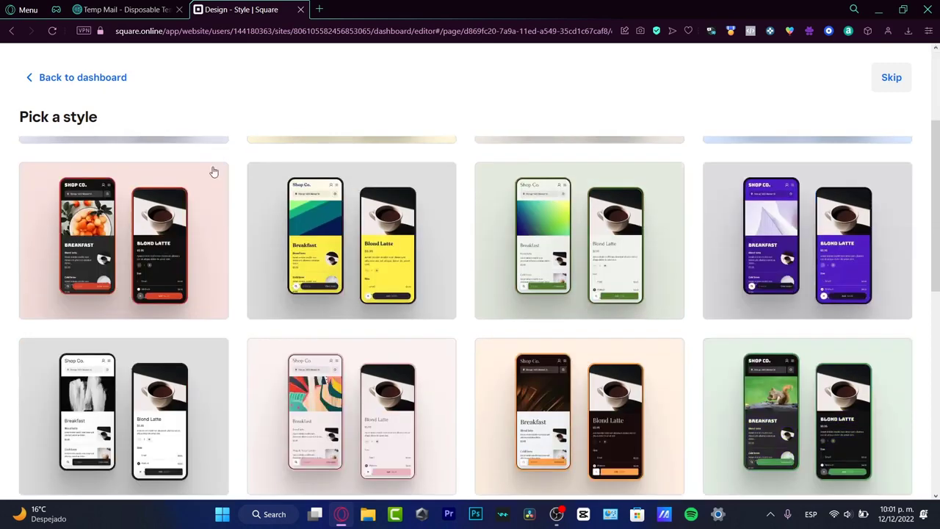
scroll(213, 170, "down", 3)
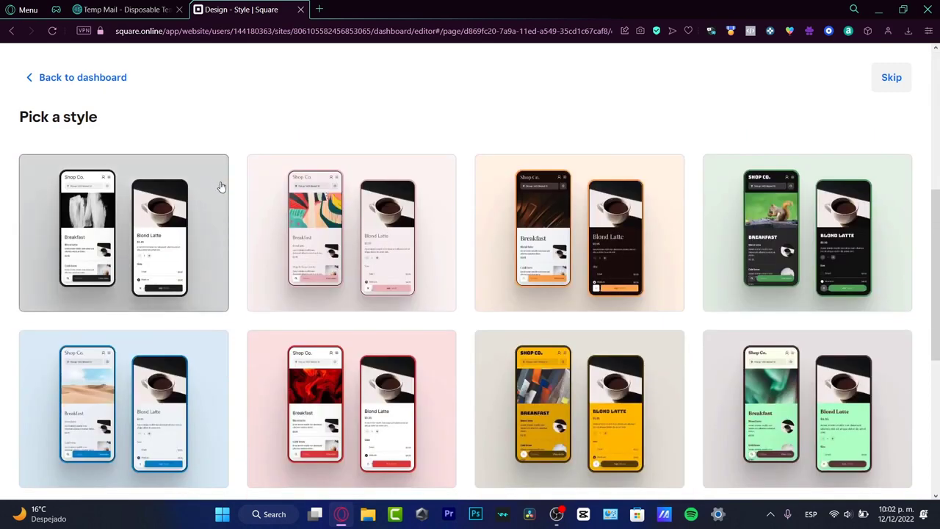
scroll(463, 292, "down", 5)
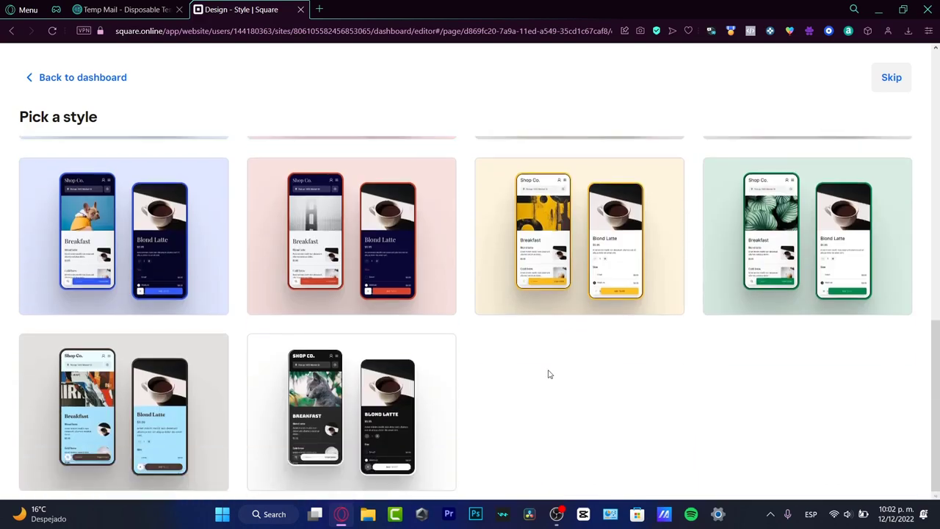
scroll(543, 375, "up", 10)
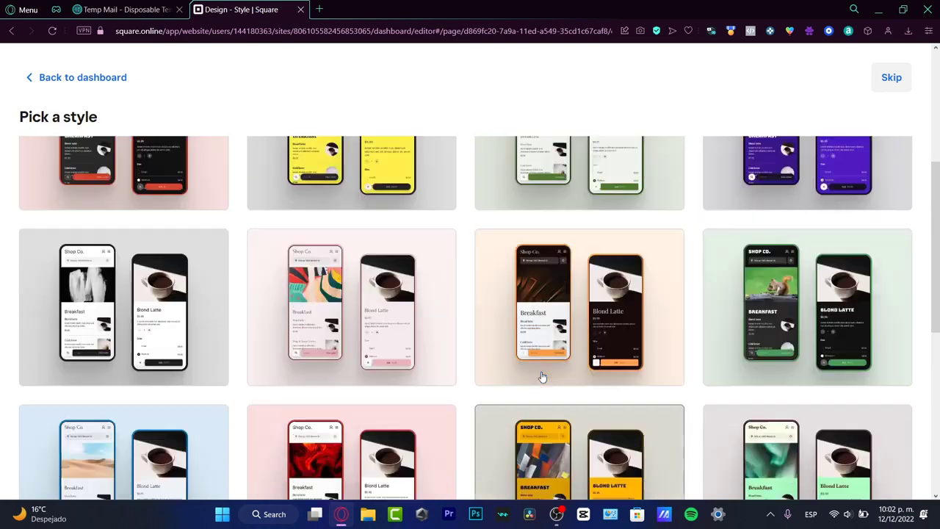
scroll(542, 376, "up", 3)
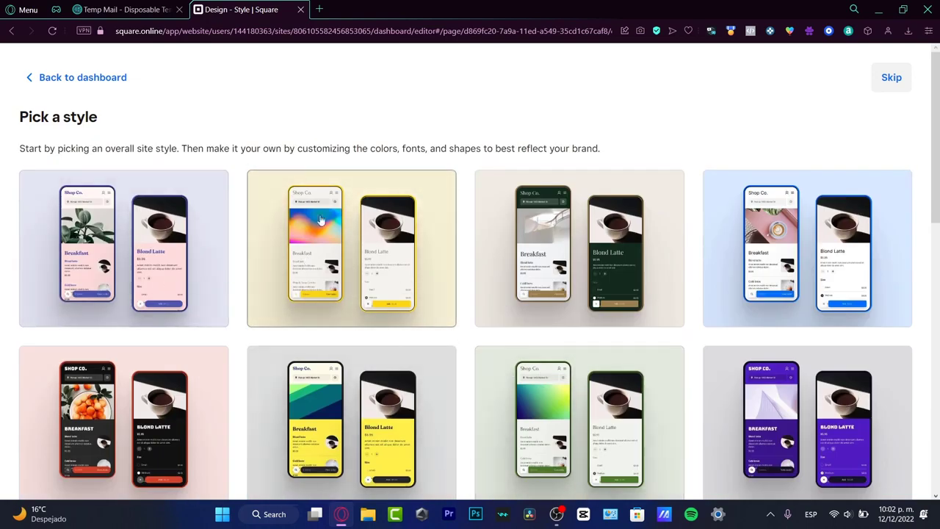
scroll(469, 245, "down", 1)
scroll(469, 244, "down", 2)
scroll(468, 244, "up", 3)
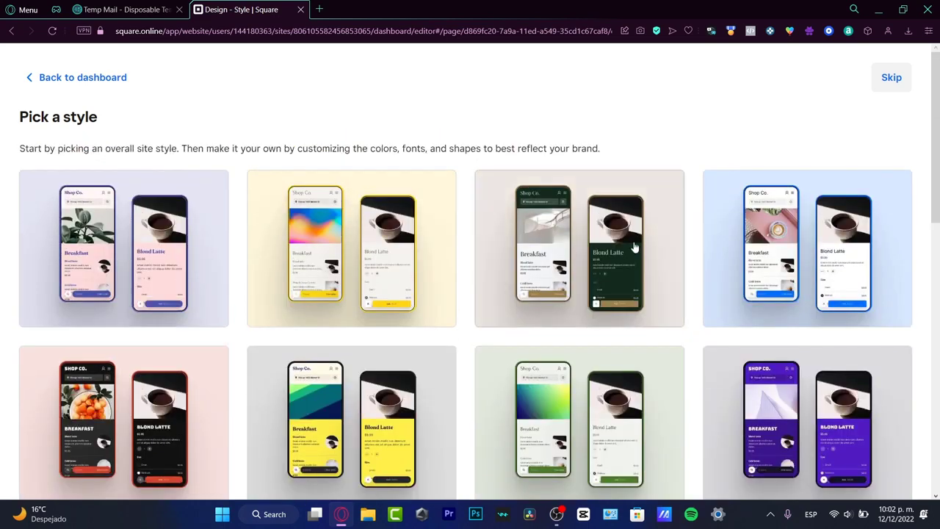
- Preview the white style with blue accents, look over its Home page, and apply it to the site for customizing
left_click(799, 253)
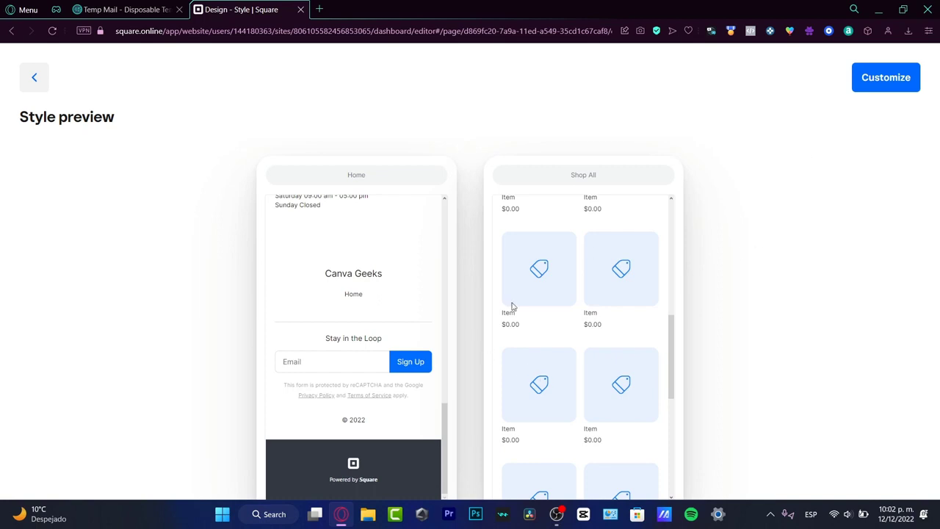
scroll(365, 340, "up", 10)
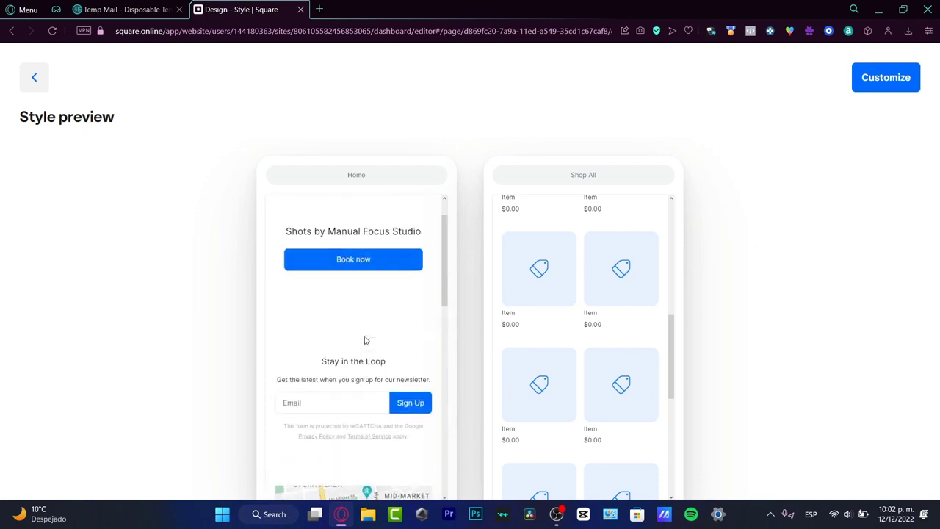
left_click(885, 77)
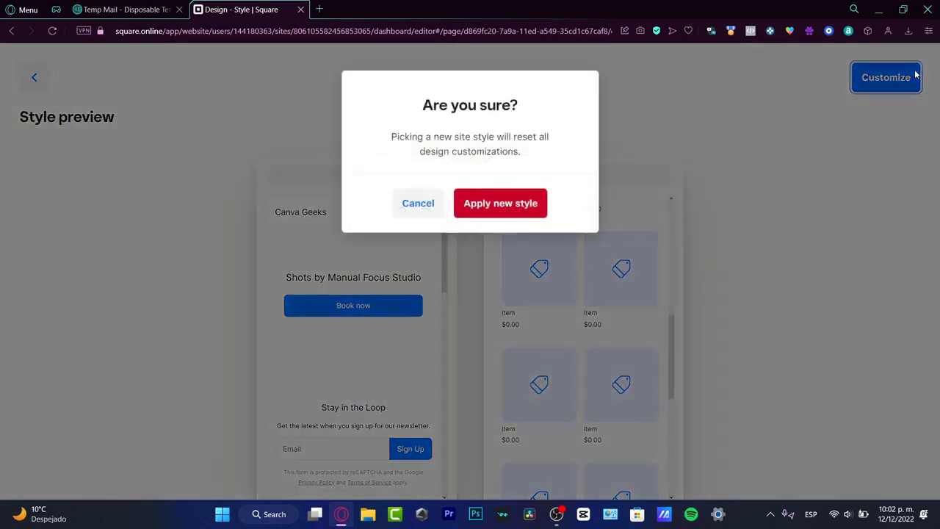
left_click(520, 205)
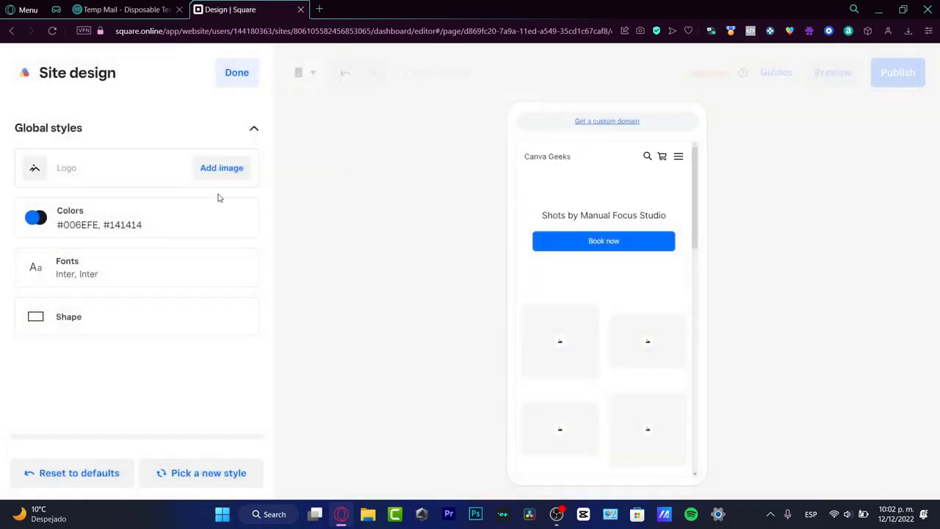
- Upload the DALL·E PNG of an astronaut riding an orca as the site logo and finish the site design
left_click(236, 170)
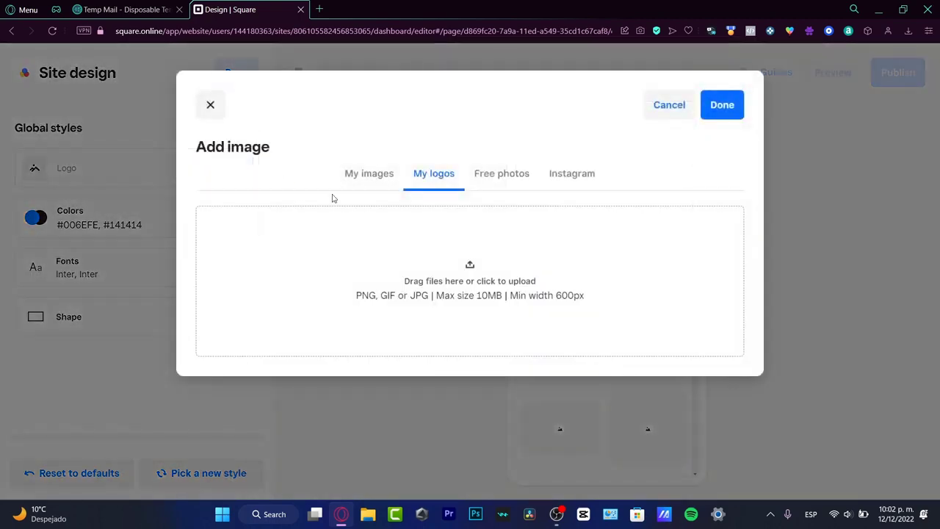
left_click(450, 260)
left_click(328, 110)
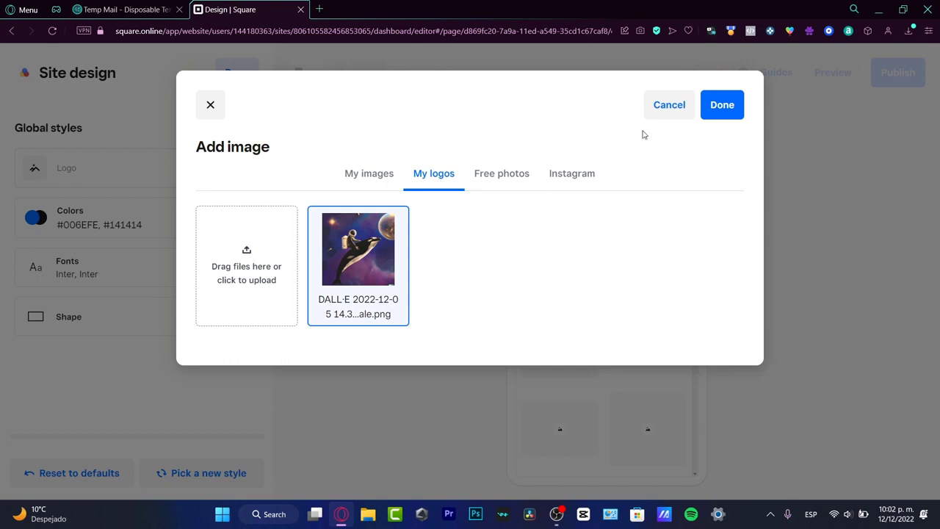
left_click(709, 111)
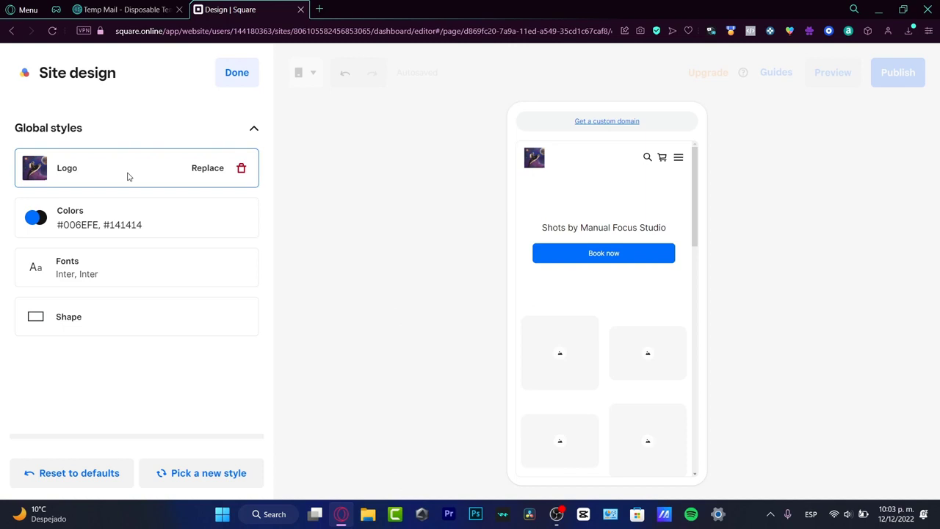
left_click(234, 80)
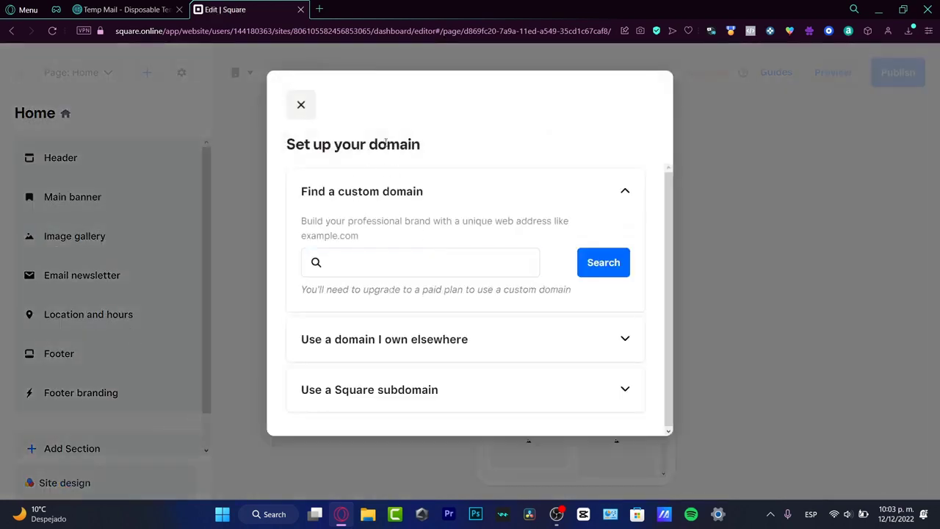
- Search for the custom domain "canvageeks", review the offered domain names and prices, and return to the domain setup
left_click(507, 258)
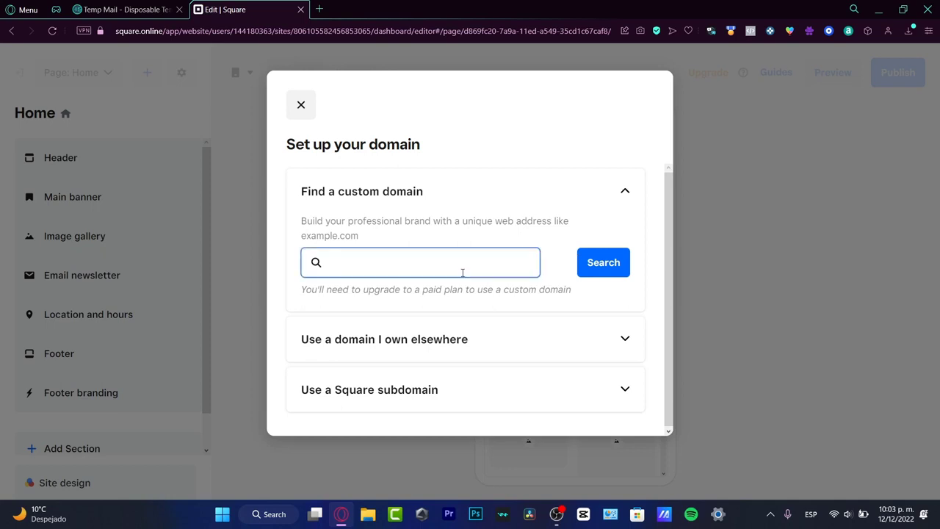
type("canvageeks")
left_click(628, 273)
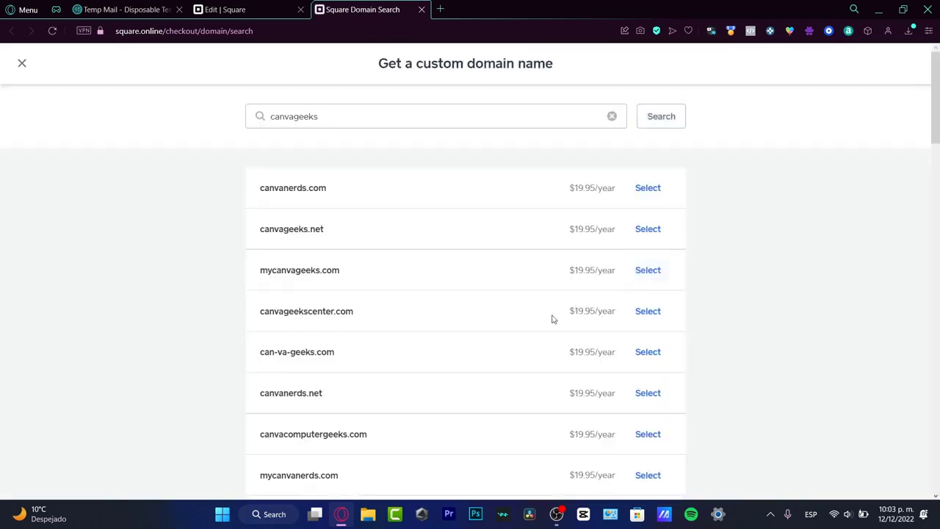
scroll(543, 322, "down", 15)
scroll(531, 320, "up", 15)
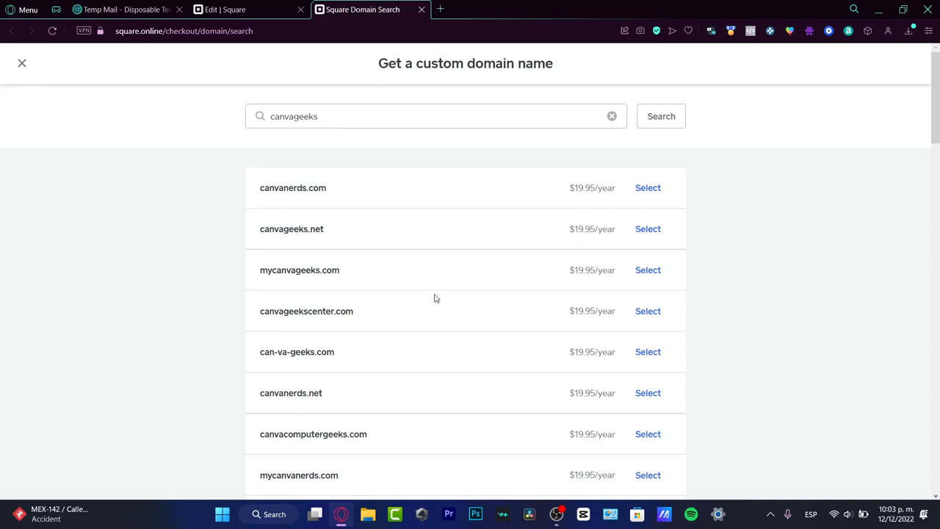
scroll(433, 293, "down", 15)
scroll(427, 279, "up", 15)
left_click(422, 10)
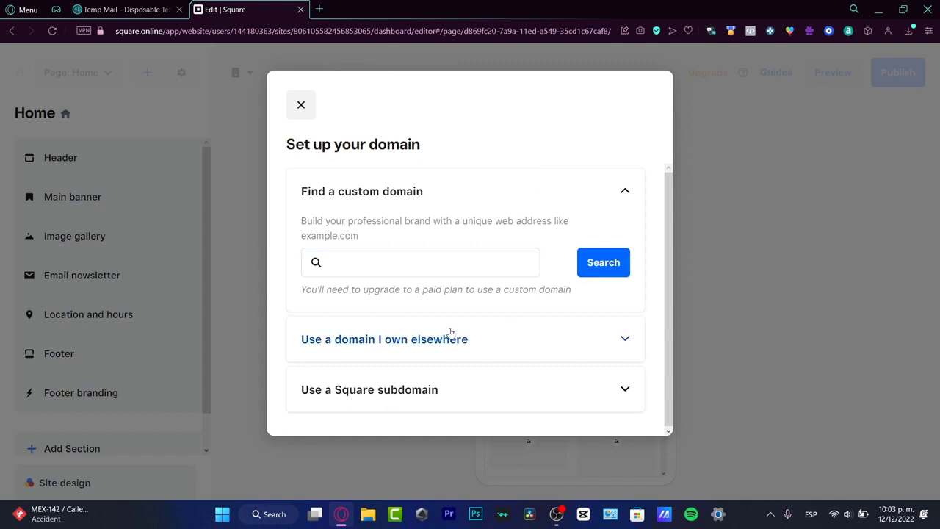
- Change the free Square subdomain to canvageeks.square.site and close the domain setup
left_click(453, 395)
left_click(441, 346)
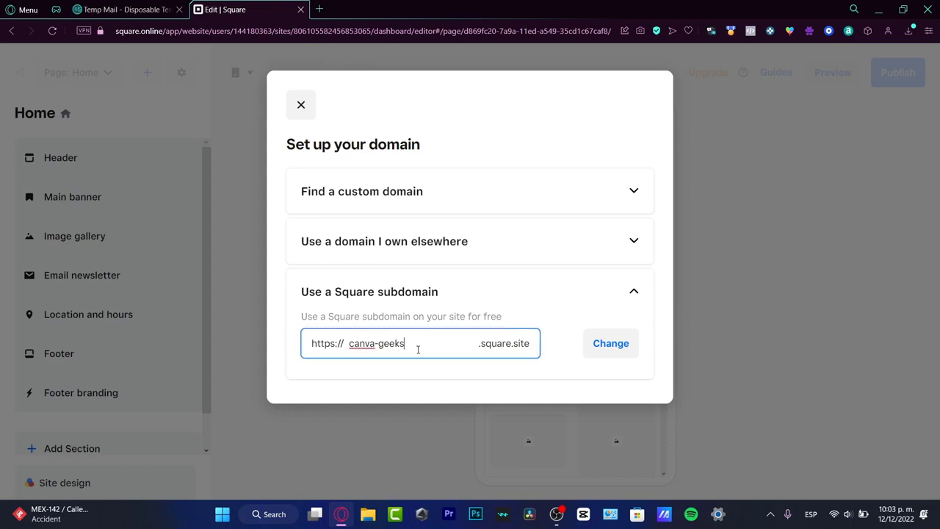
left_click(381, 342)
key("BackSpace")
left_click(520, 310)
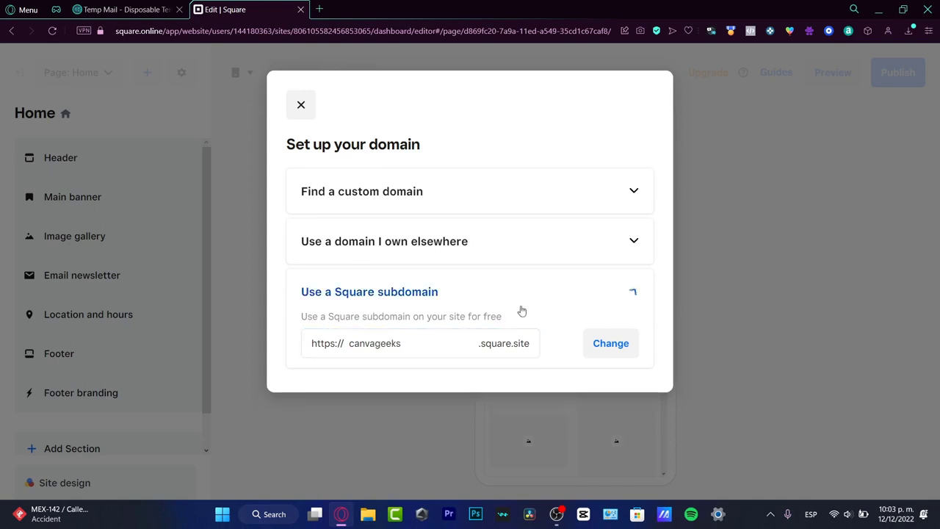
left_click(522, 307)
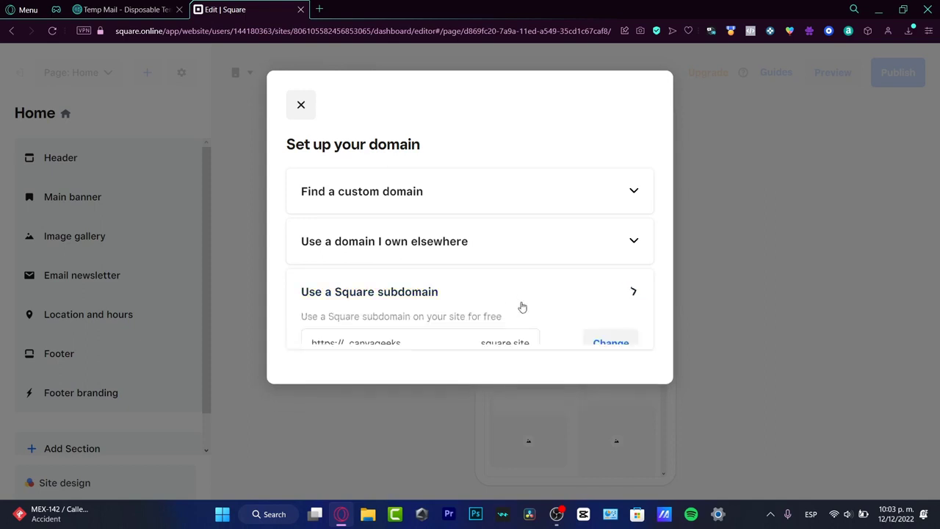
left_click(595, 346)
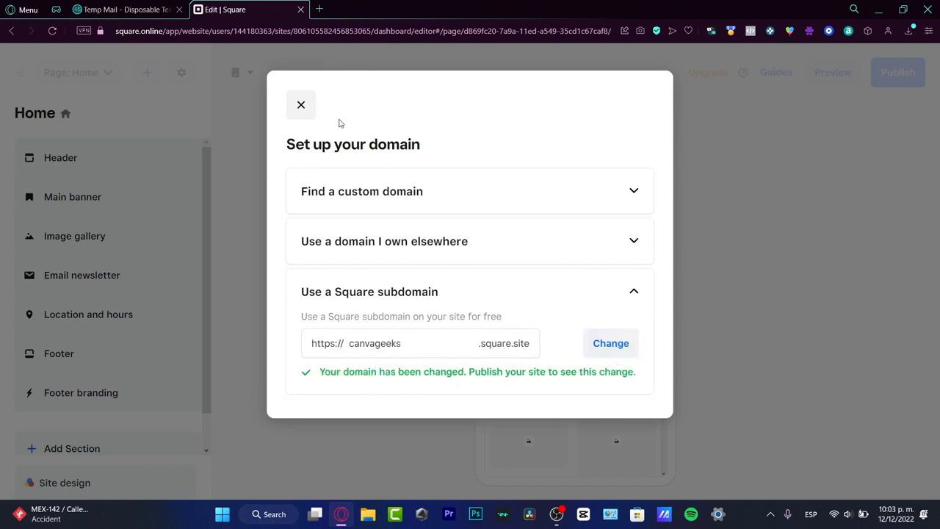
left_click(300, 104)
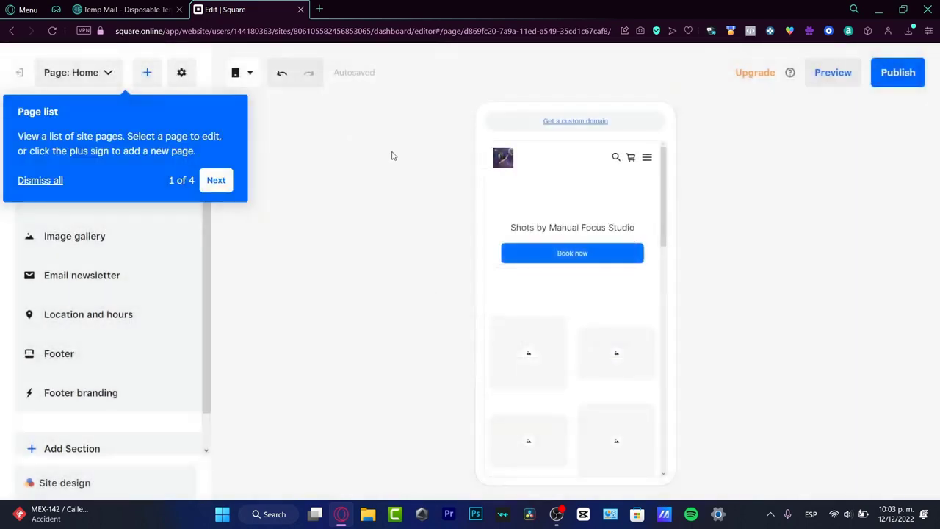
- Go through the four introductory editor tips and look over the Home page preview
left_click(217, 183)
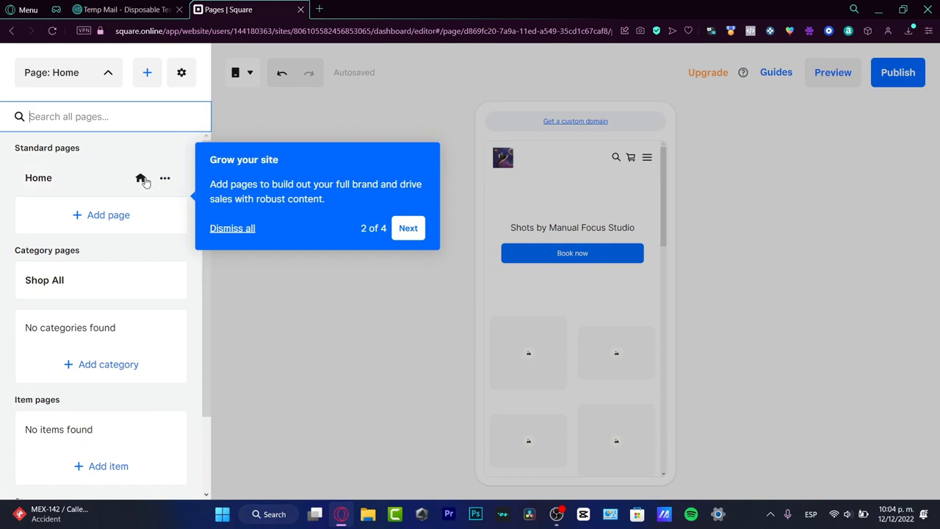
left_click(103, 178)
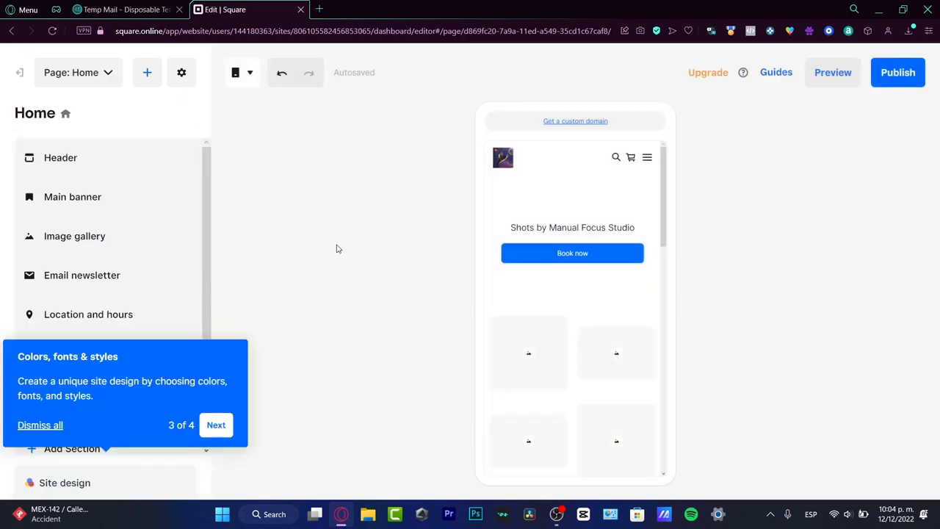
left_click(216, 426)
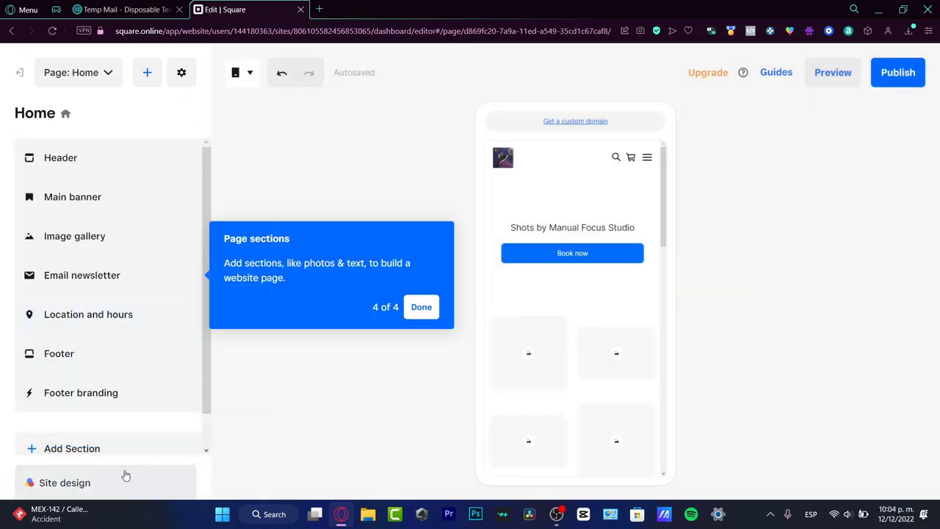
left_click(419, 308)
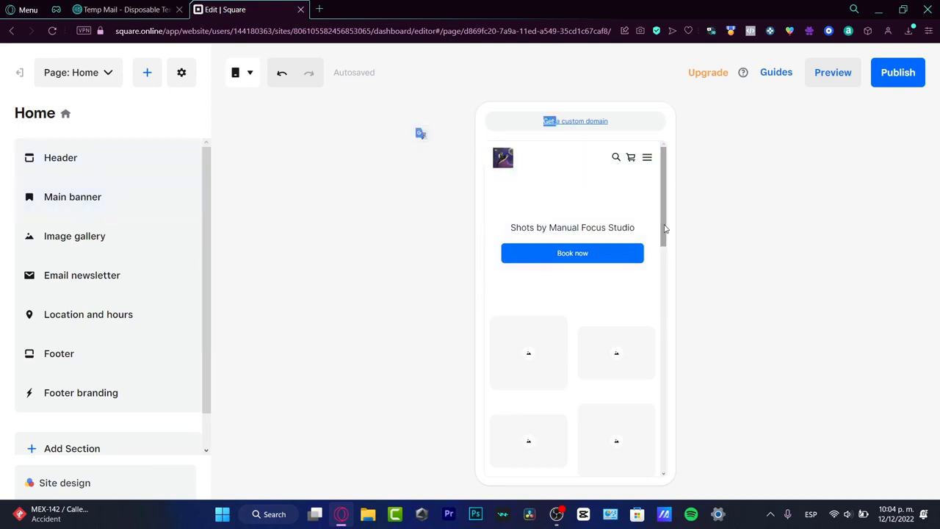
scroll(684, 335, "down", 10)
scroll(702, 367, "up", 2)
left_click_drag(702, 353, 686, 199)
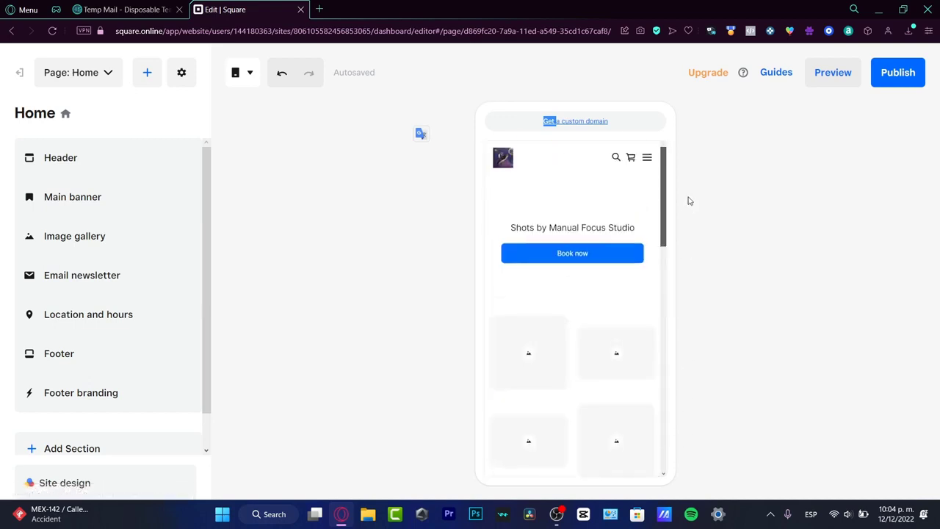
- Search the free photos for "editor" and add the picture of a notebook with a red pencil to the main banner
left_click(587, 192)
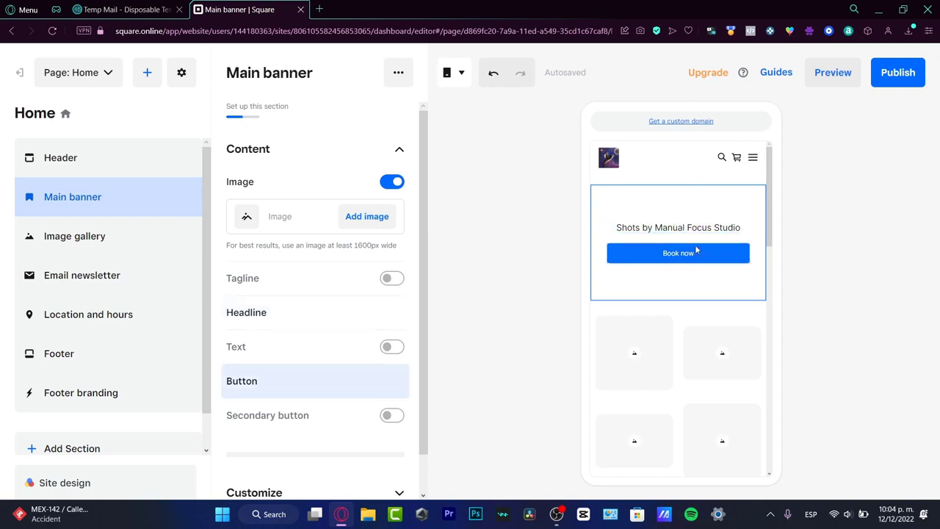
left_click(388, 215)
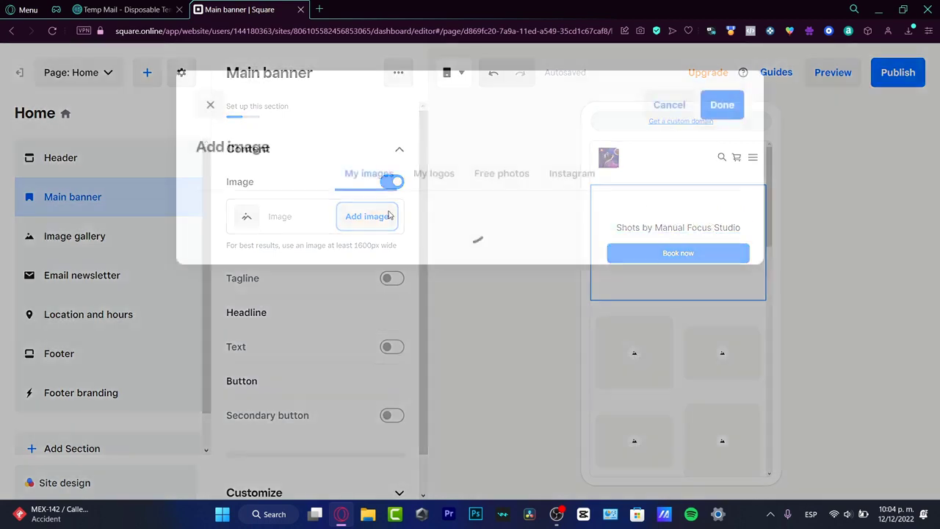
left_click(505, 178)
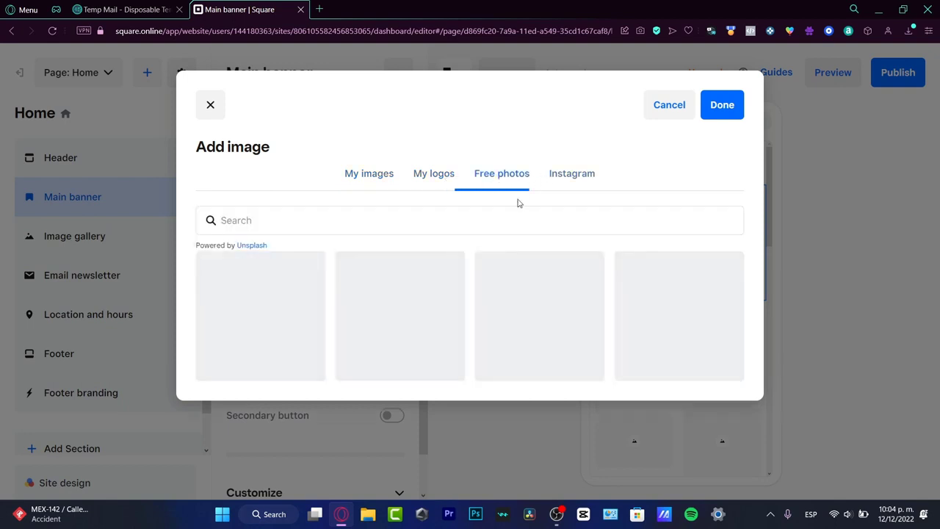
left_click(499, 211)
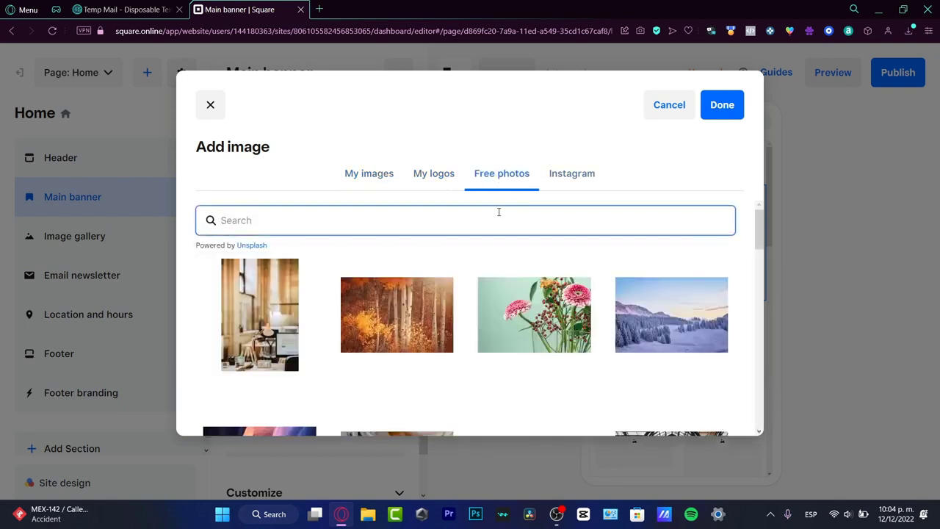
type("editor")
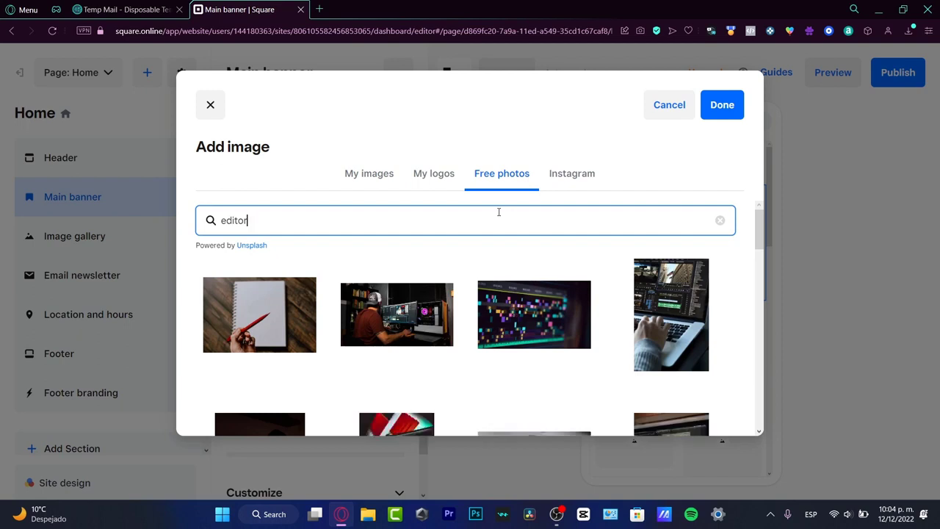
left_click(297, 332)
left_click(344, 329)
left_click(286, 332)
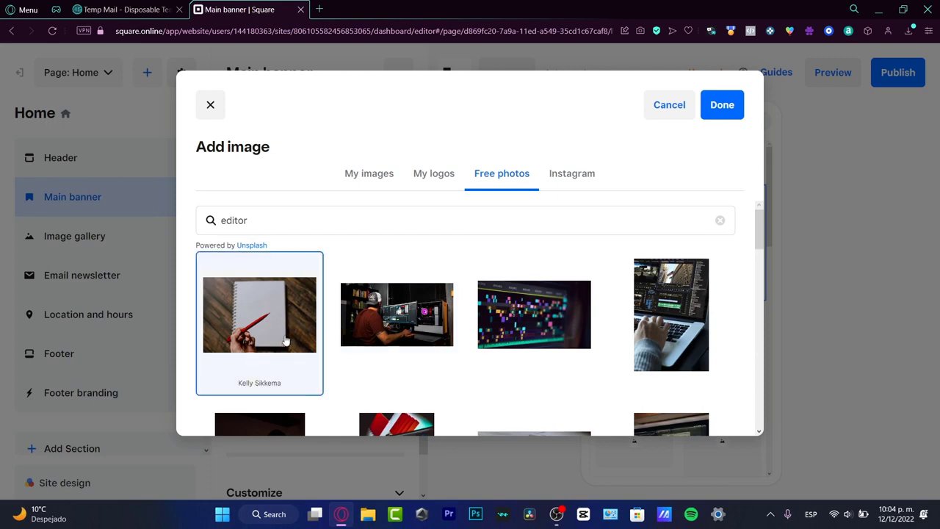
left_click(712, 115)
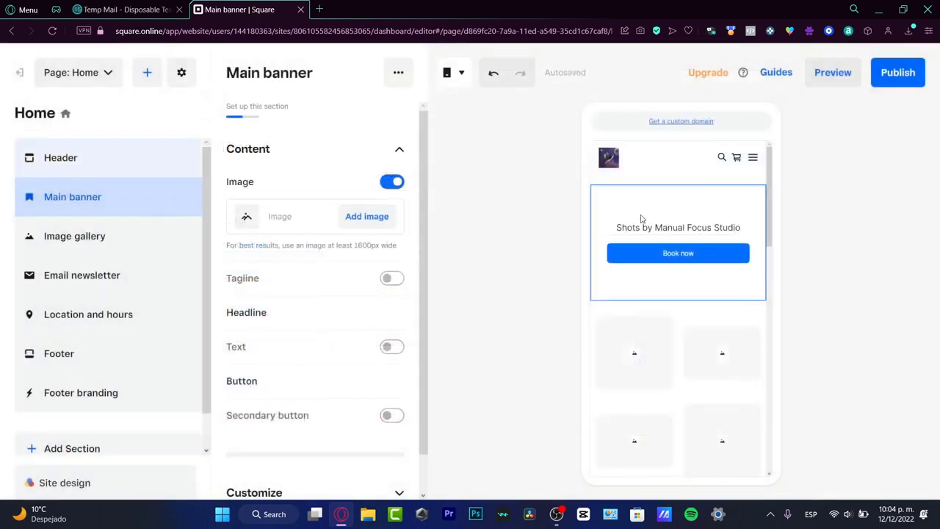
- Replace the main banner's headline with "Canva Geeks Free Consultant"
left_click(689, 230)
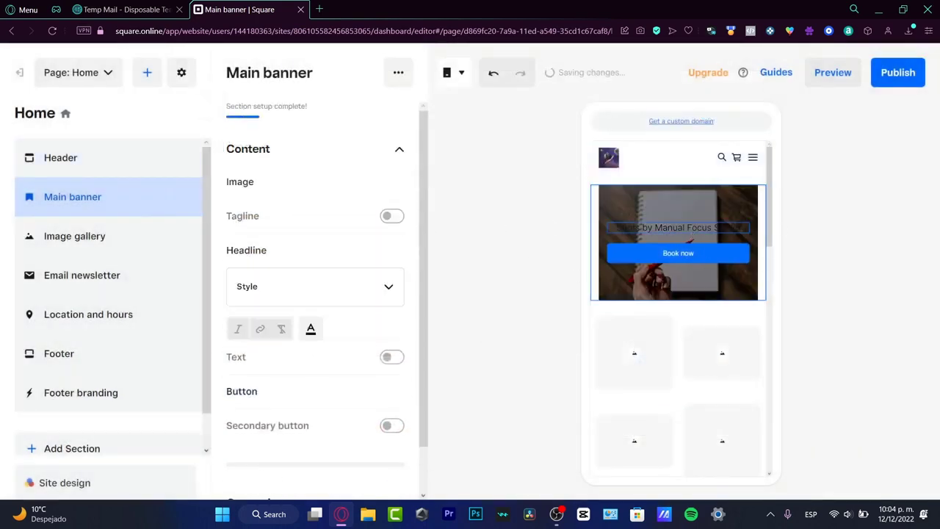
triple_click(663, 227)
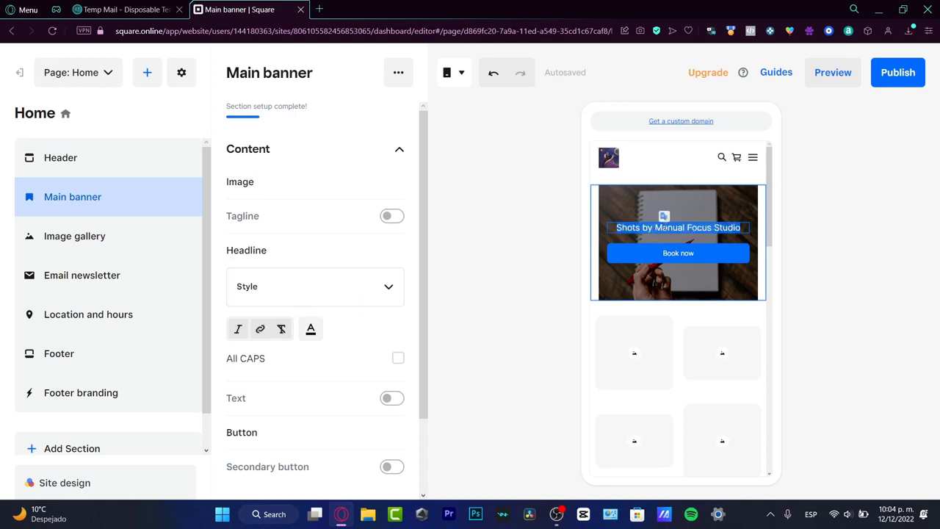
type("Canva Ge")
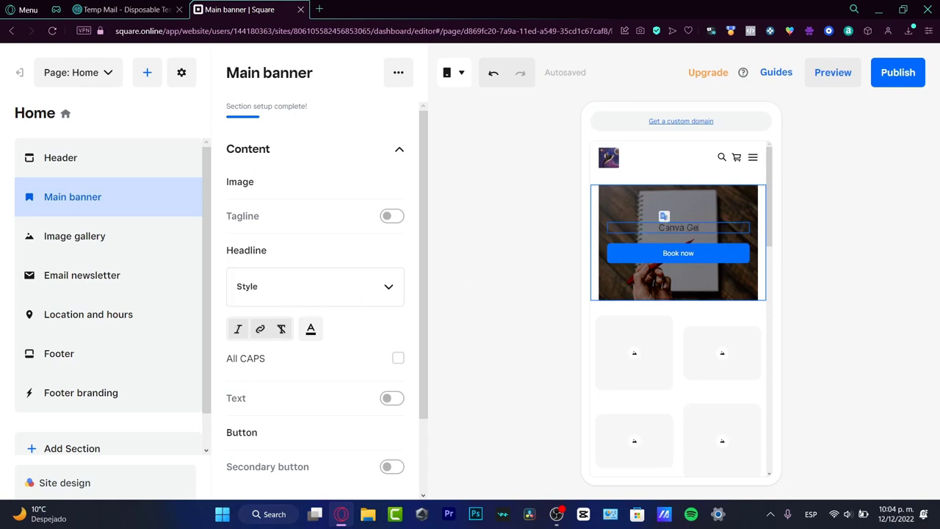
type("eksFRee")
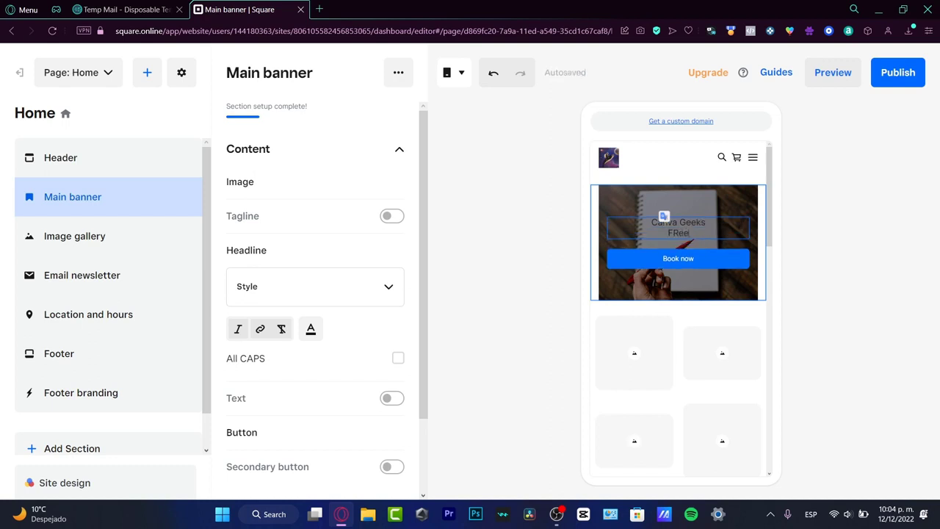
type(" Consu")
type("ltant")
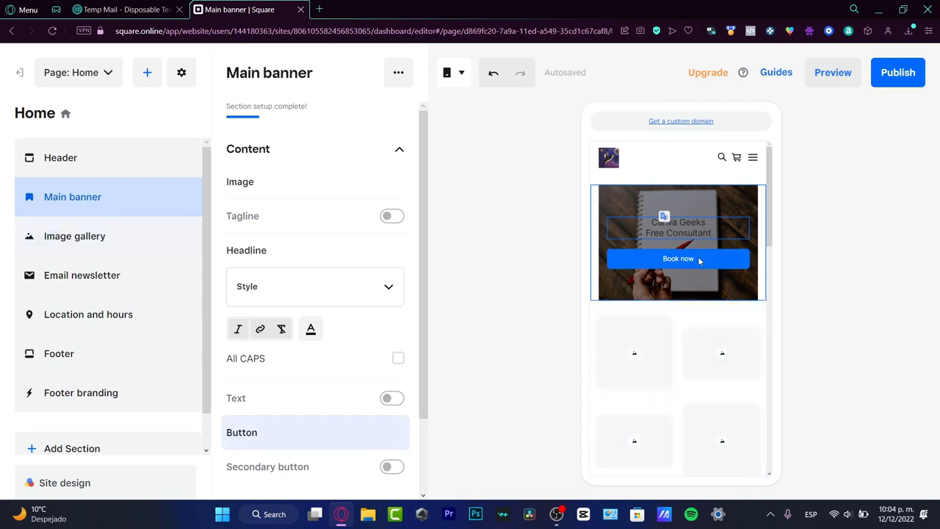
left_click(392, 290)
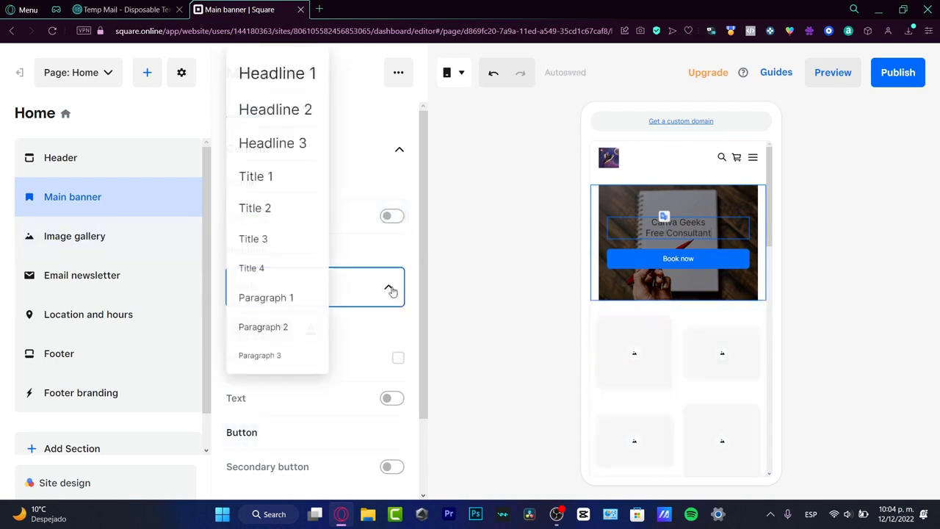
left_click(400, 324)
scroll(409, 323, "down", 2)
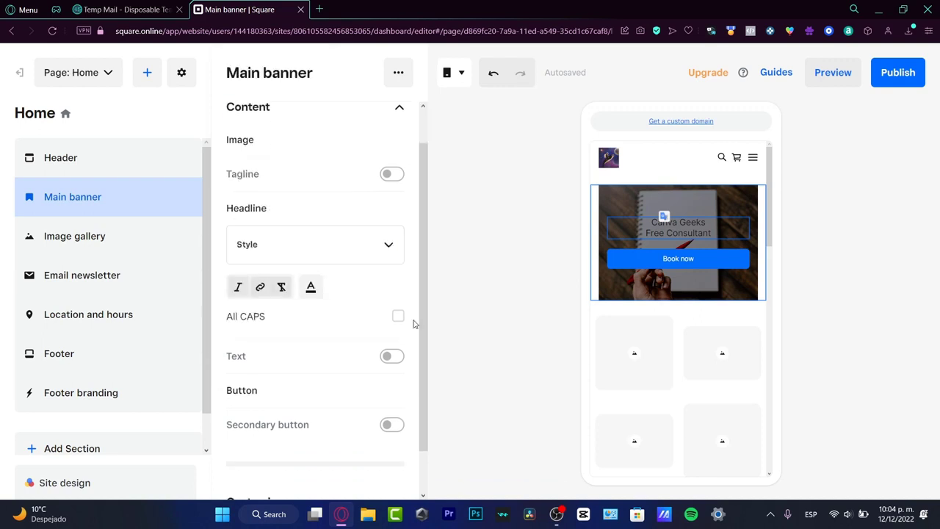
scroll(415, 323, "up", 2)
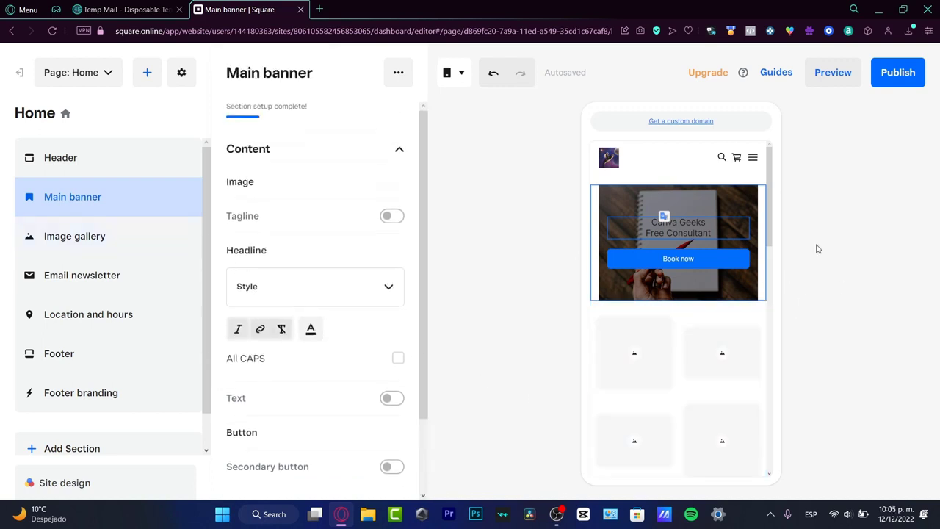
- Apply the black color style to the main banner in its layout and color settings
scroll(370, 401, "down", 2)
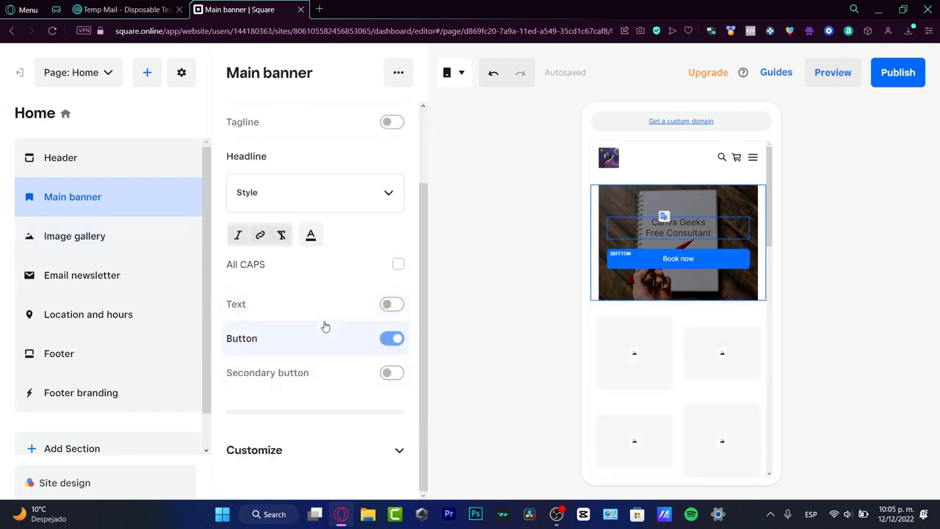
left_click(334, 450)
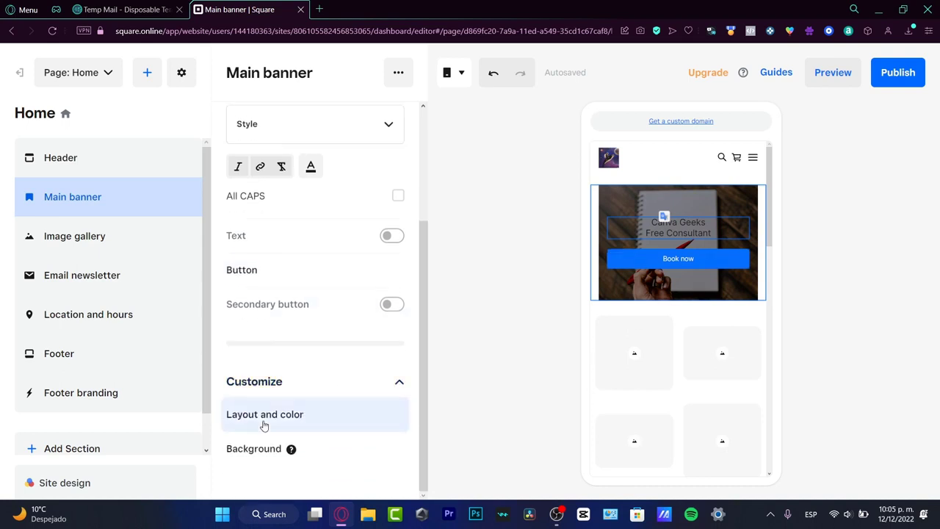
left_click(339, 428)
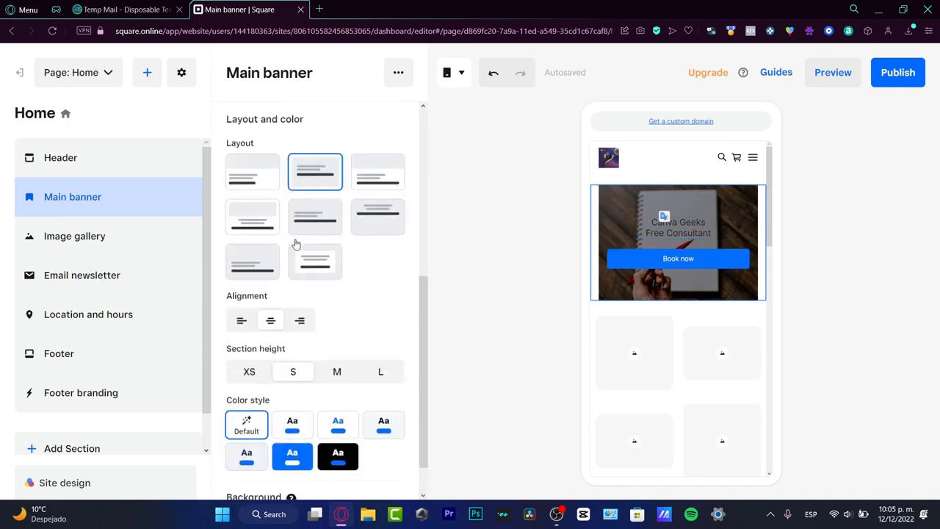
scroll(350, 313, "down", 1)
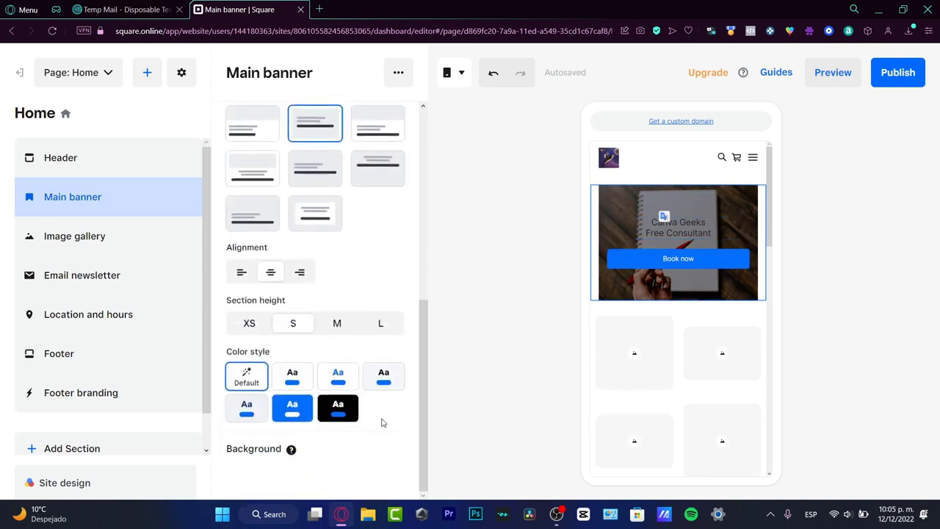
left_click(340, 410)
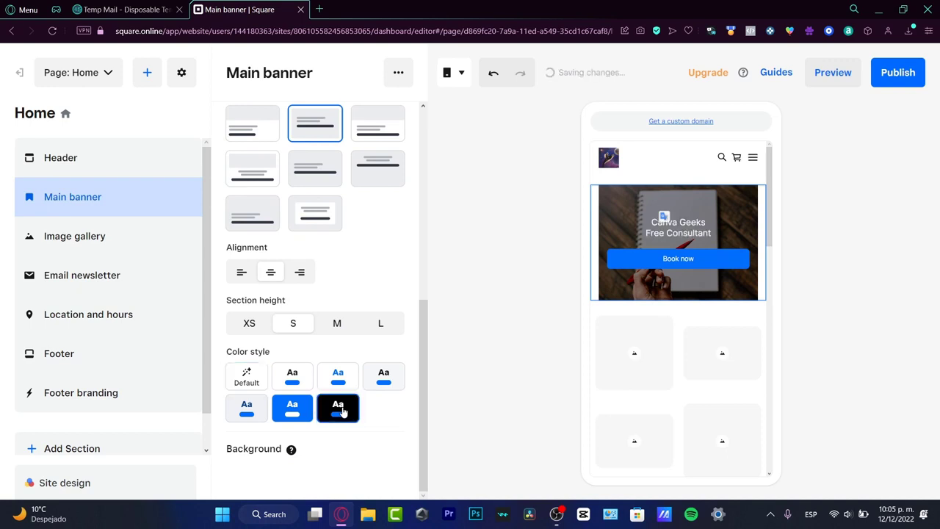
- Switch the main banner's background to a custom color
left_click(343, 453)
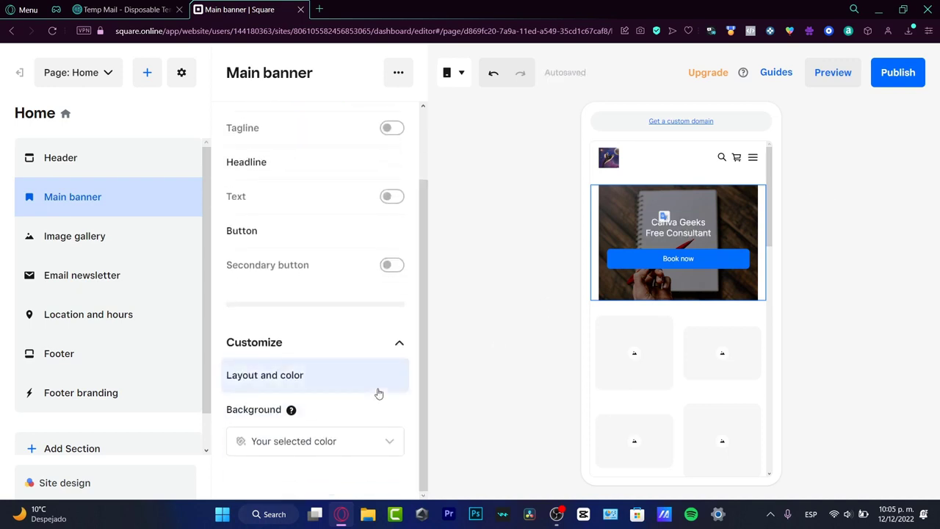
left_click(370, 450)
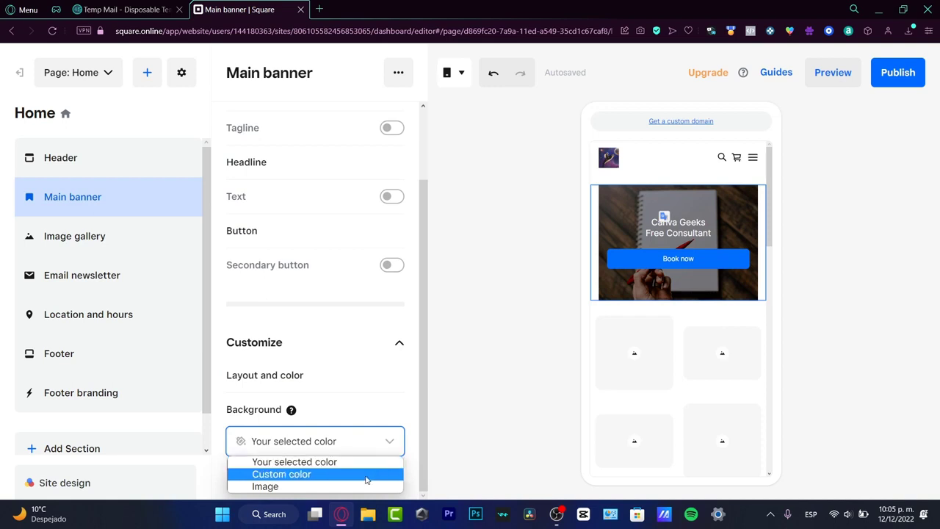
left_click(366, 475)
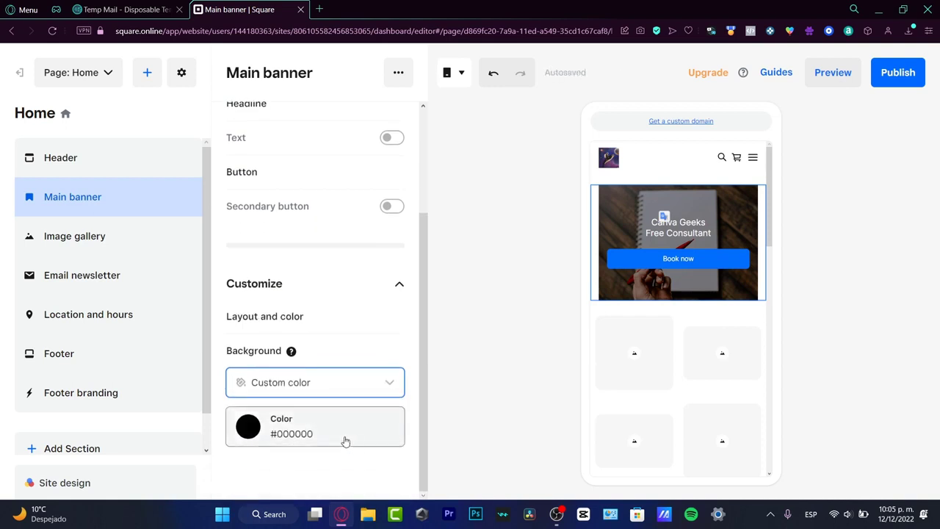
- Try several neutral swatches for the banner's custom background and settle on the suggested light gray #EFF2F5
left_click(345, 441)
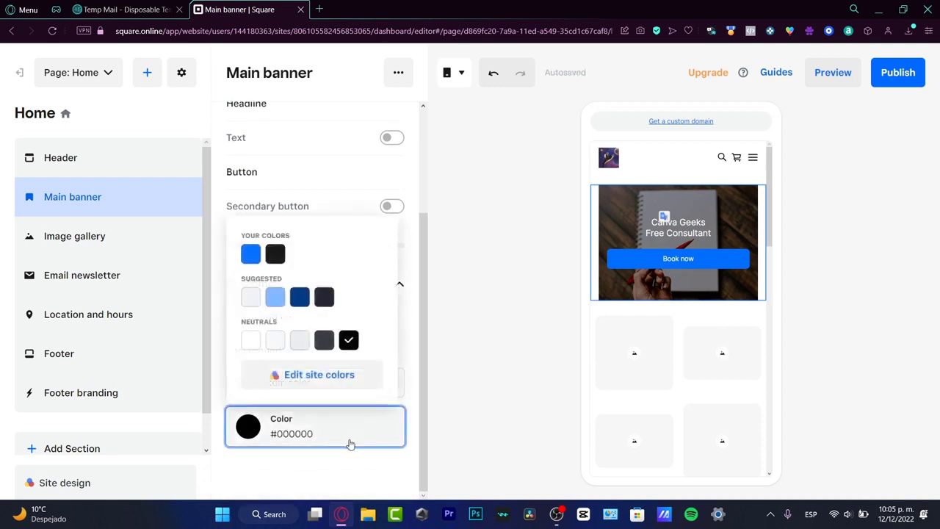
left_click(276, 343)
left_click(324, 340)
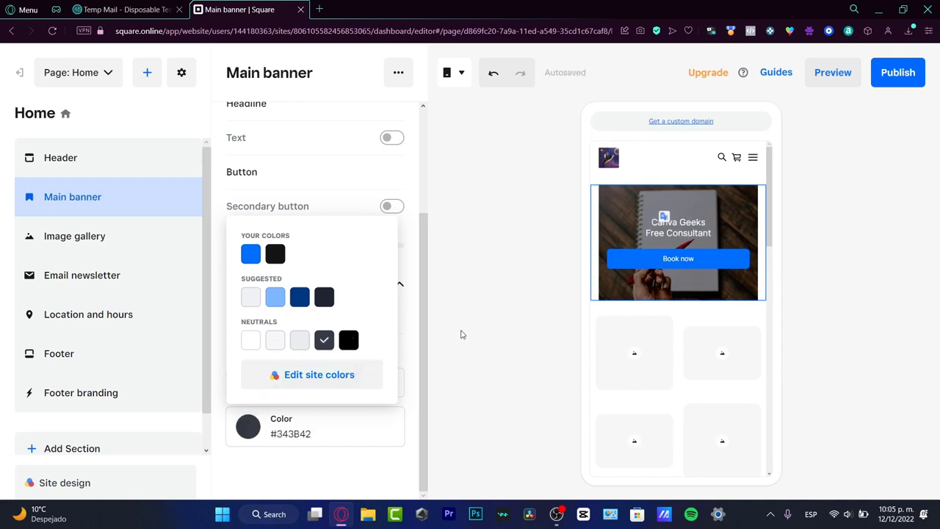
left_click(295, 350)
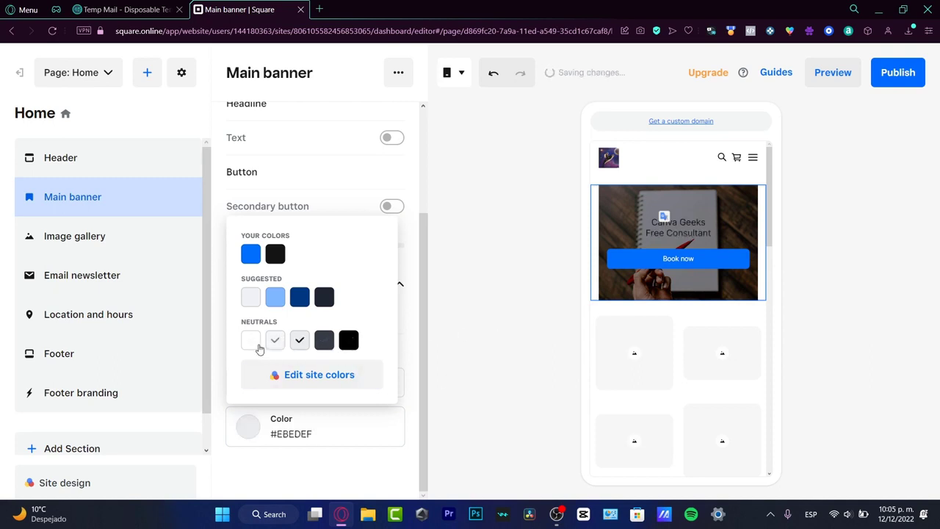
left_click(267, 344)
left_click(250, 345)
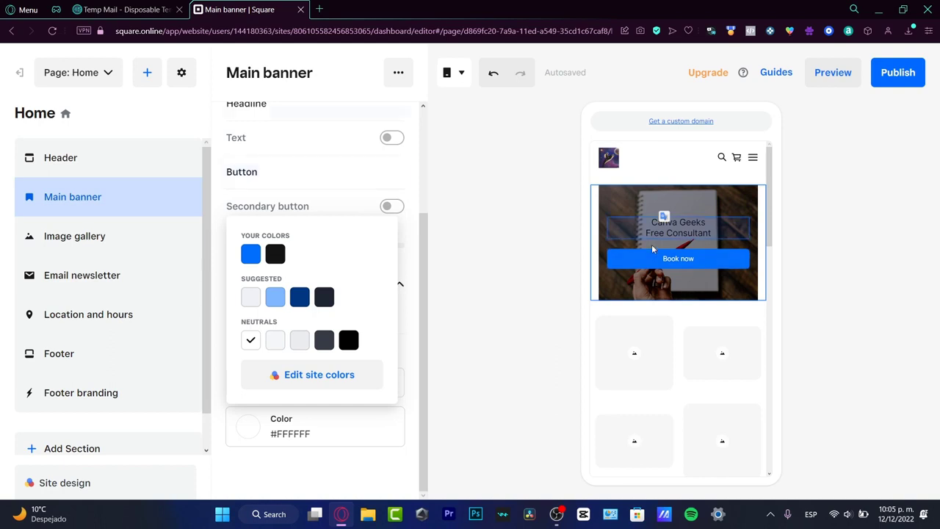
left_click(258, 303)
left_click(450, 321)
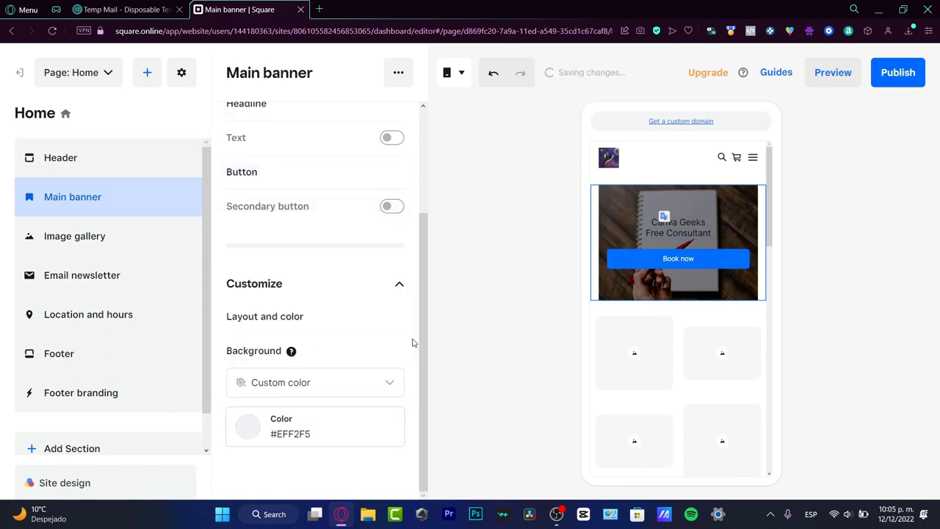
- Add three free "editor" photos to the image gallery: the man in the red T-shirt, the messy timeline and the hand on a laptop
scroll(423, 340, "up", 2)
scroll(423, 339, "up", 3)
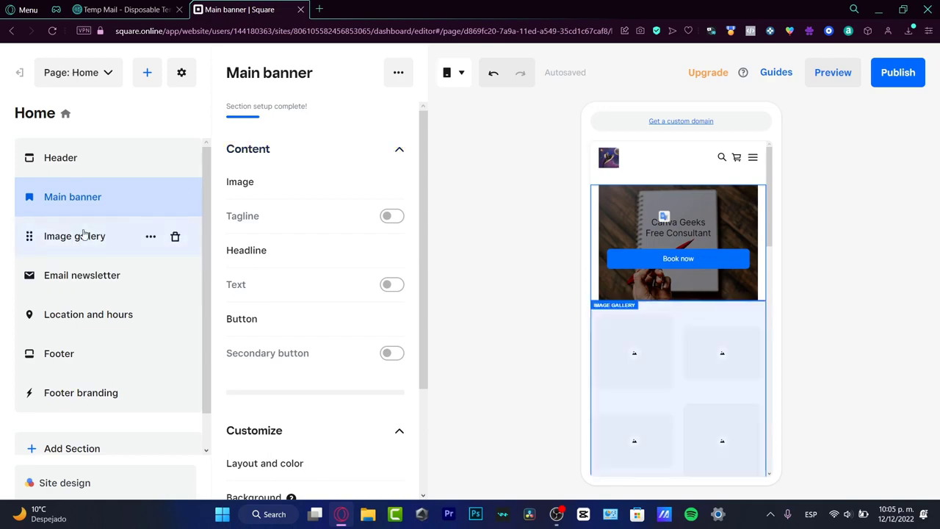
left_click(141, 236)
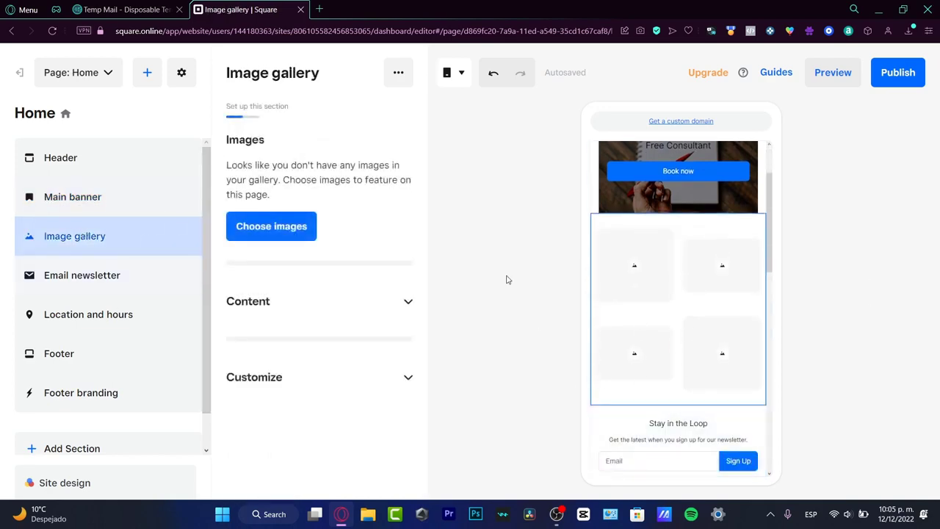
left_click(290, 225)
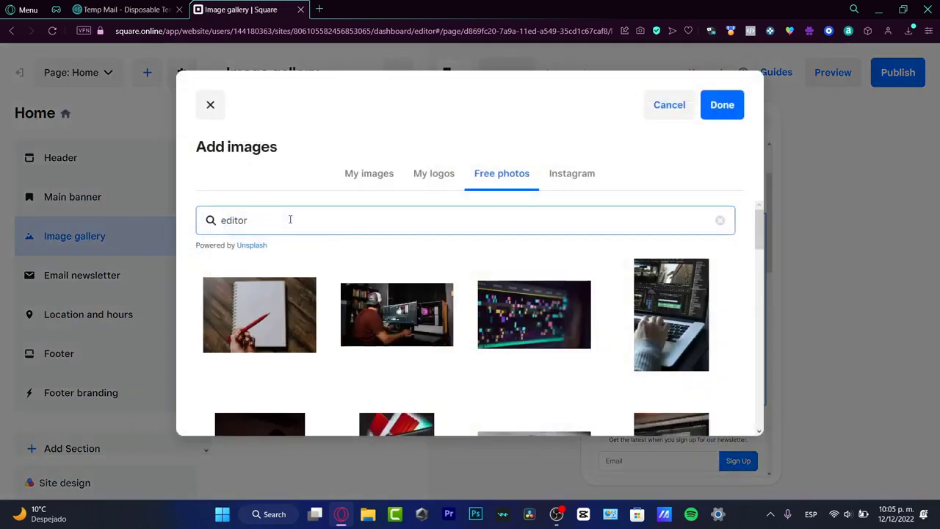
left_click(399, 305)
left_click(519, 312)
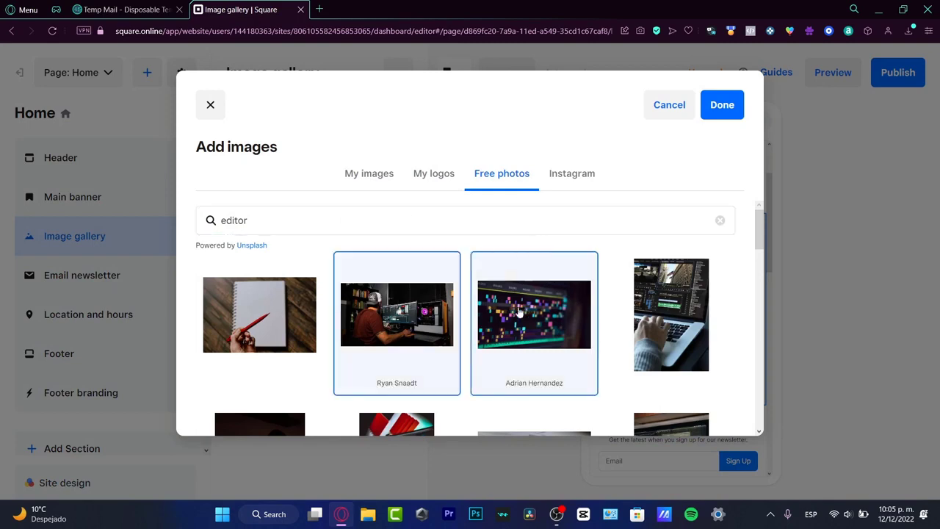
left_click(660, 332)
left_click(722, 105)
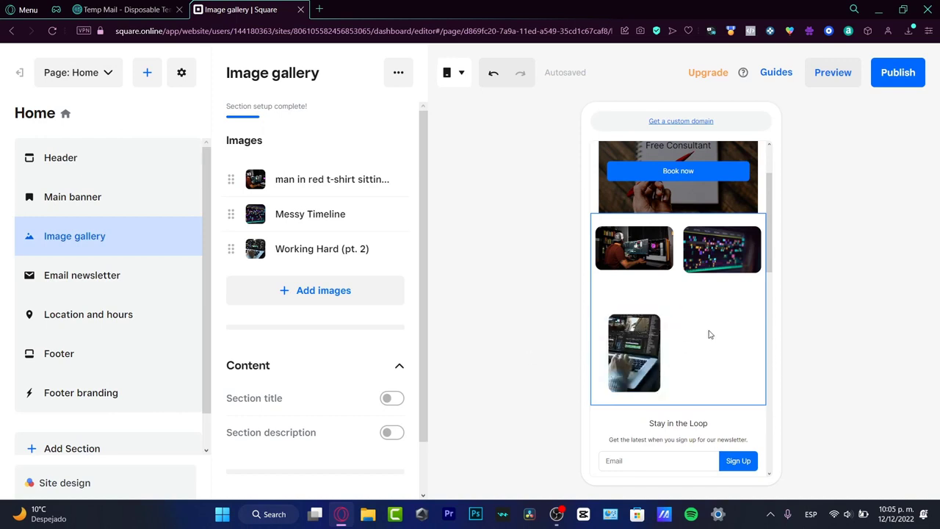
- Delete the Email newsletter section from the Home page
scroll(738, 318, "down", 4)
scroll(727, 314, "up", 2)
left_click(724, 315)
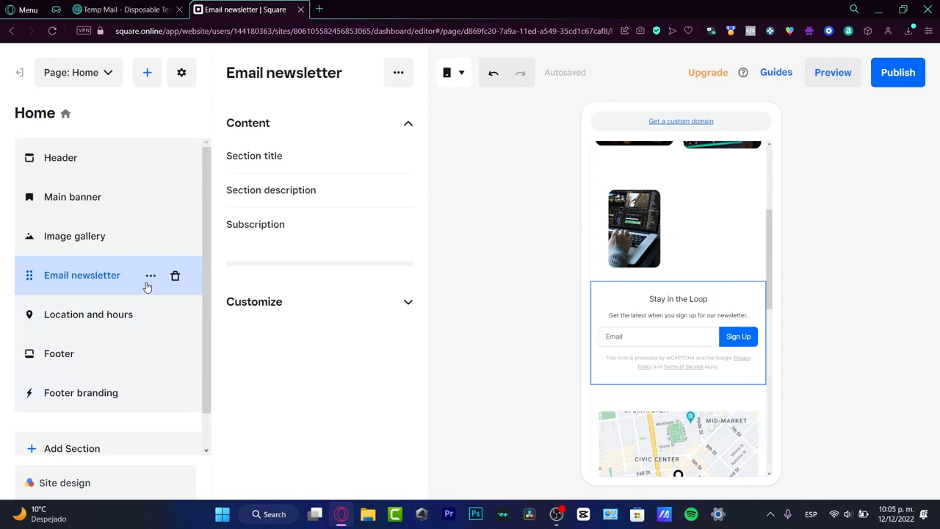
left_click(174, 276)
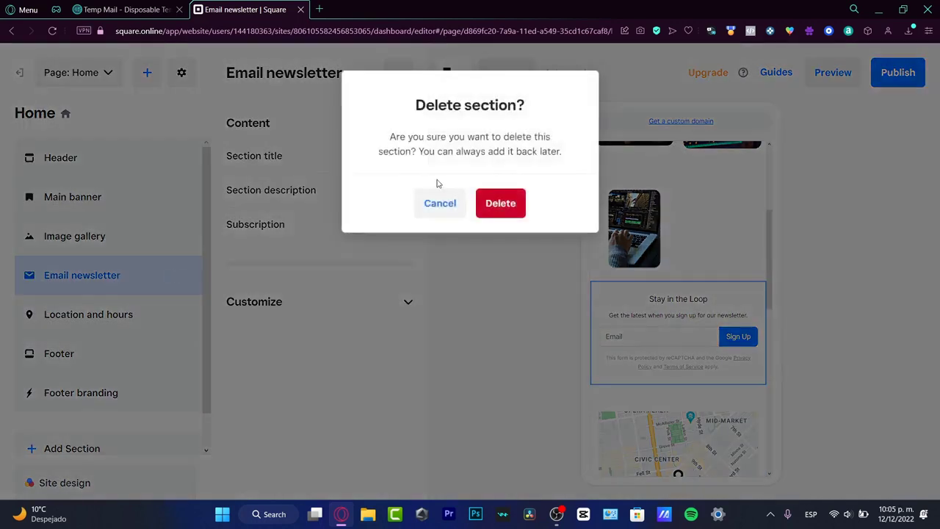
left_click(507, 211)
- Look over the Location and hours section's map and content settings, and delete the section from the Home page
left_click(105, 285)
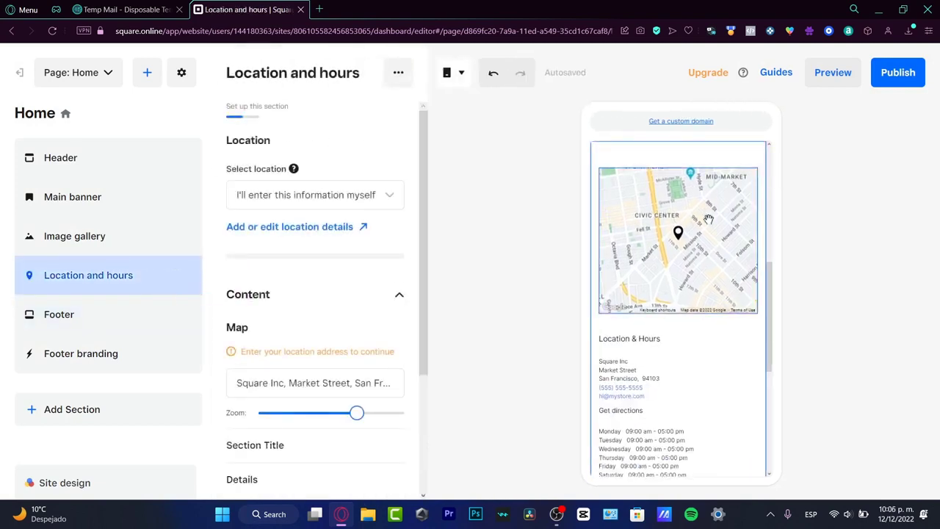
left_click_drag(716, 225, 712, 245)
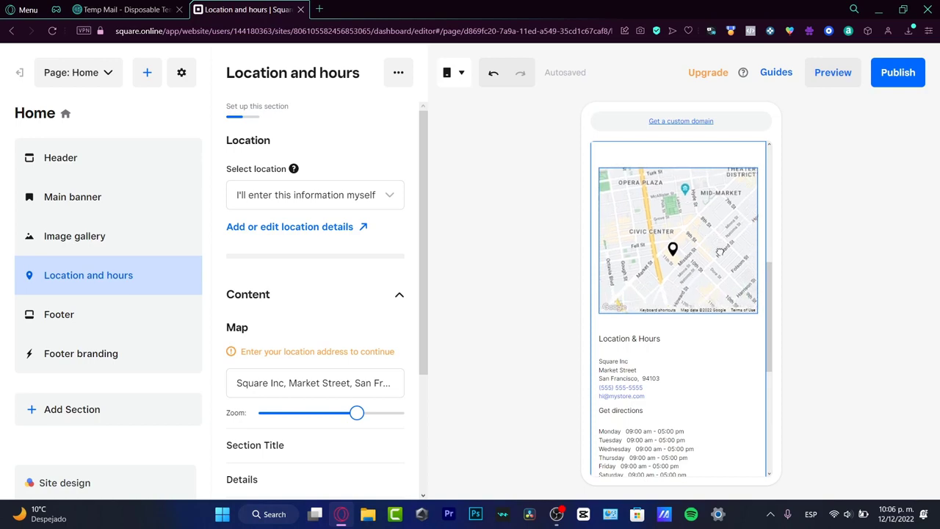
scroll(296, 240, "down", 3)
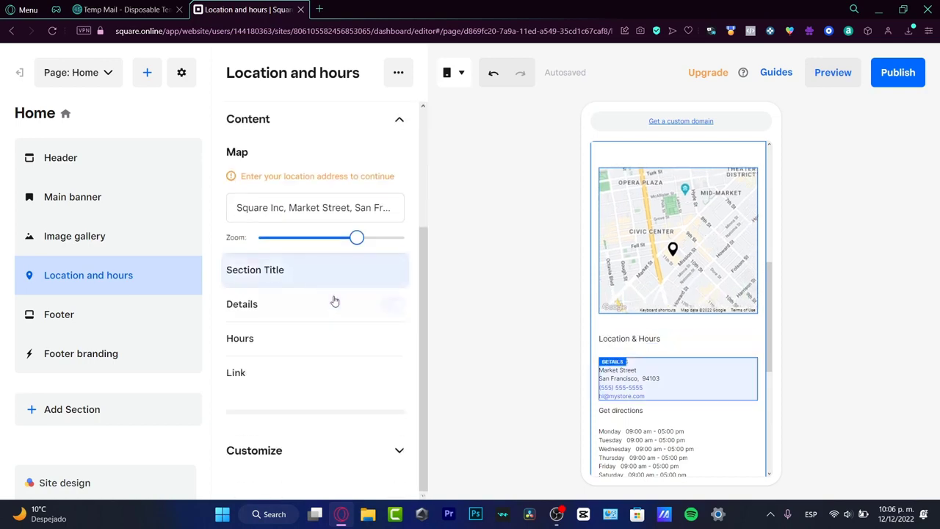
left_click(176, 274)
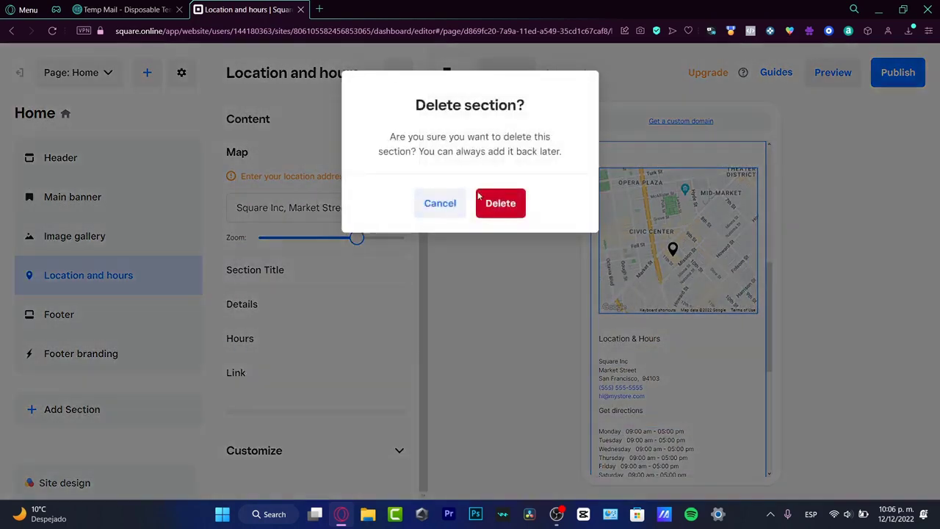
left_click(493, 199)
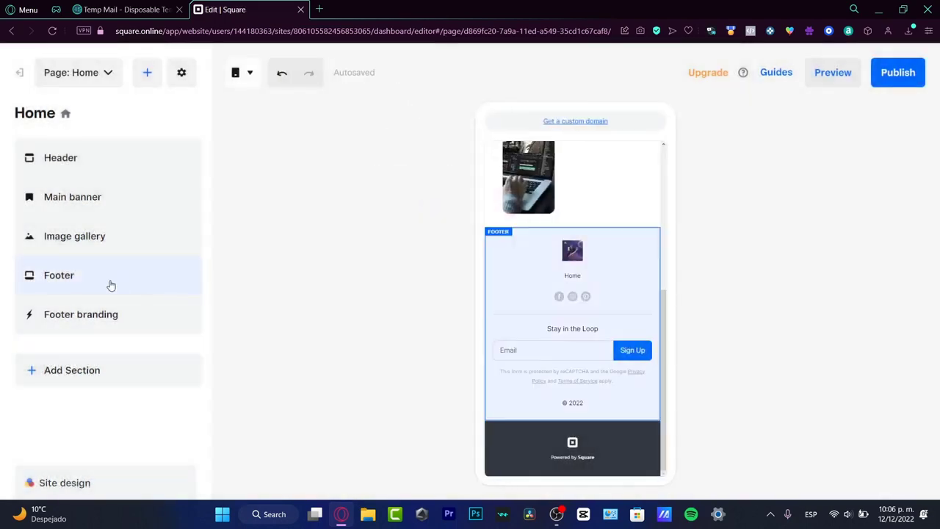
- Change the Footer branding section's style from the dark swatch to the white one
left_click(131, 322)
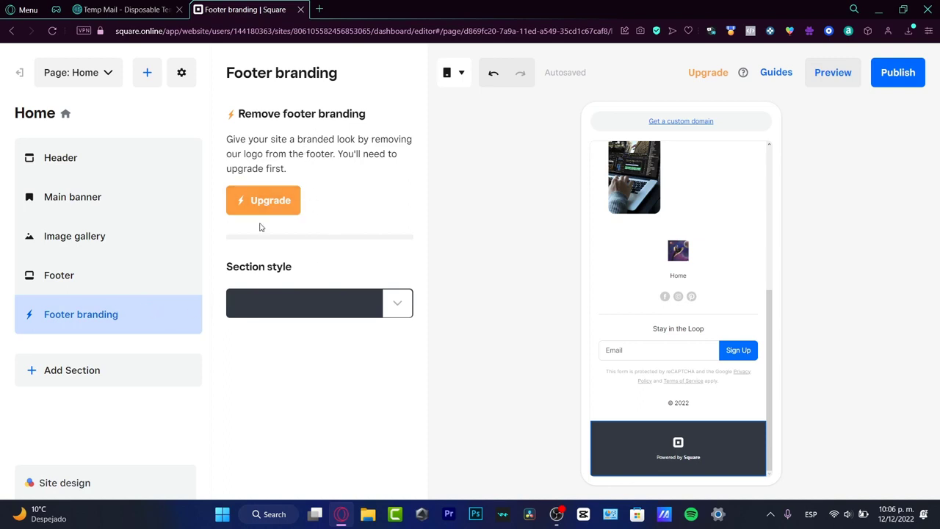
left_click(406, 311)
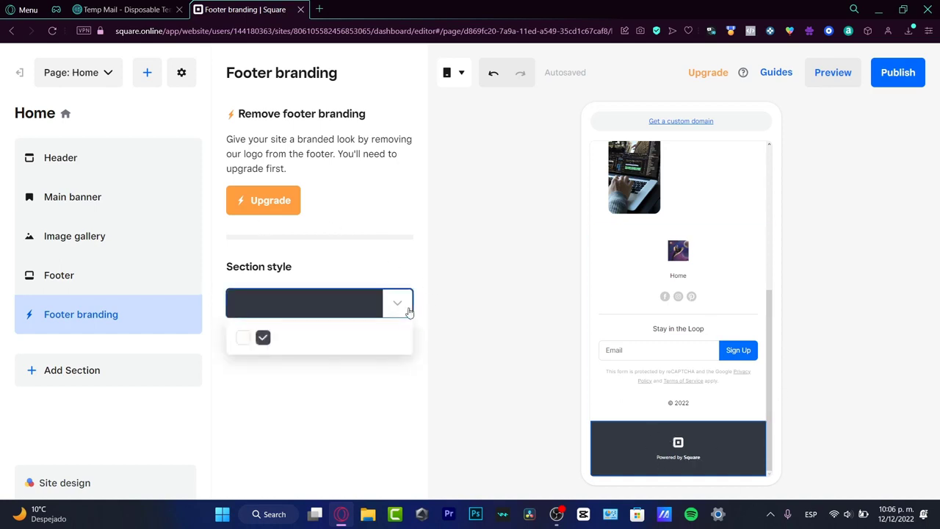
left_click(243, 340)
left_click(766, 415)
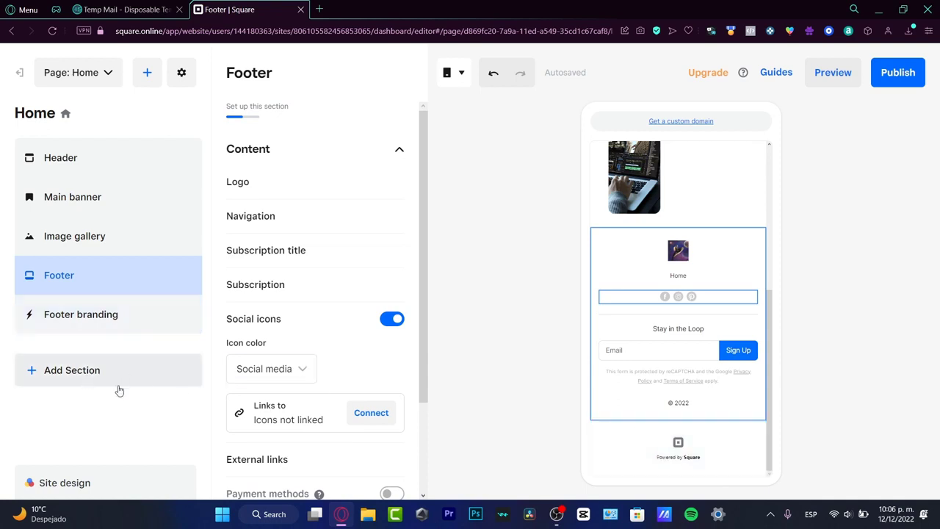
- Set the site design's main color to the purple swatch #8c52ff
left_click(150, 486)
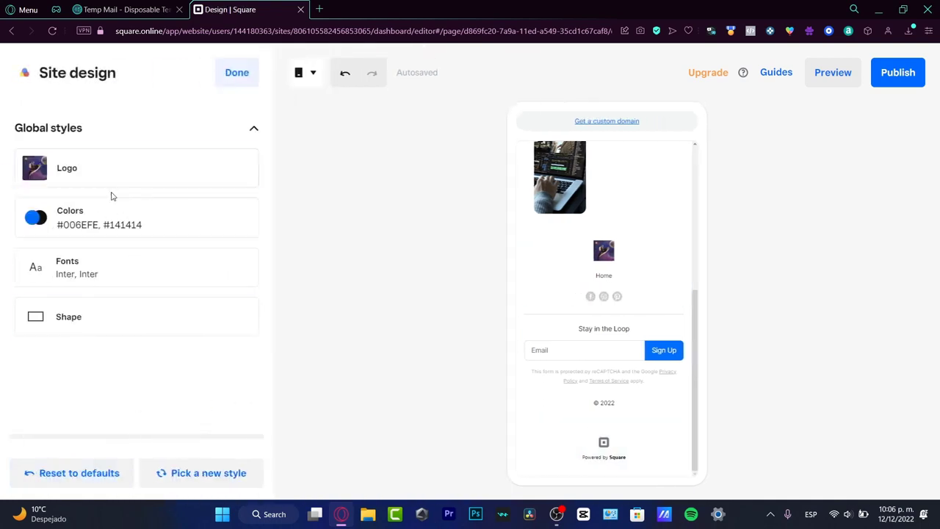
left_click(144, 221)
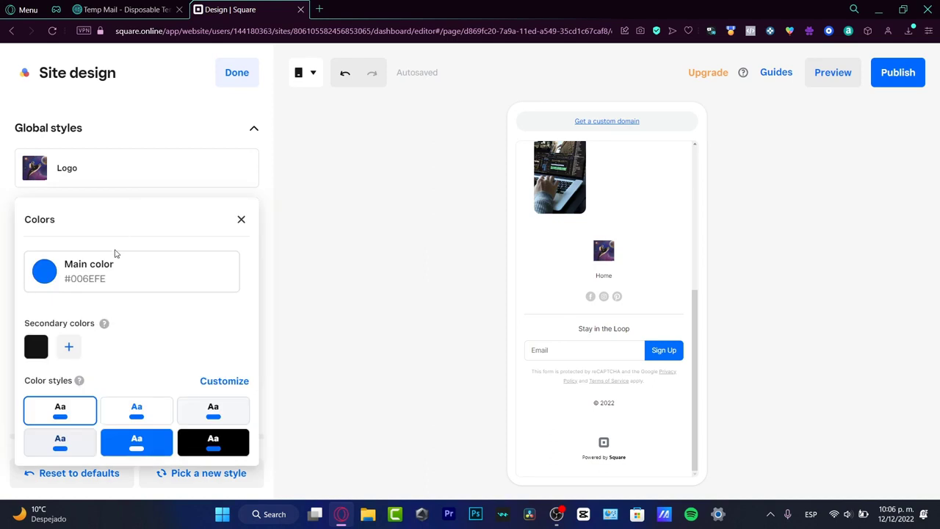
left_click(119, 273)
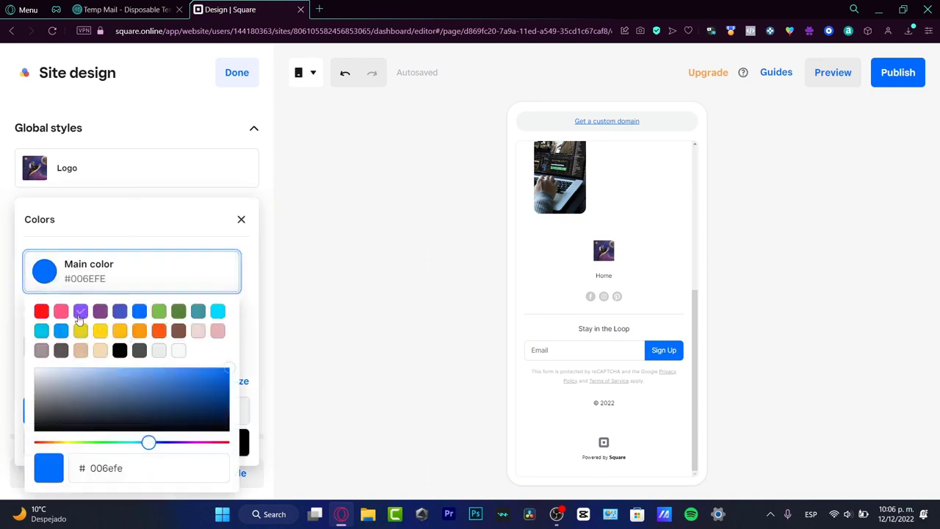
left_click(80, 313)
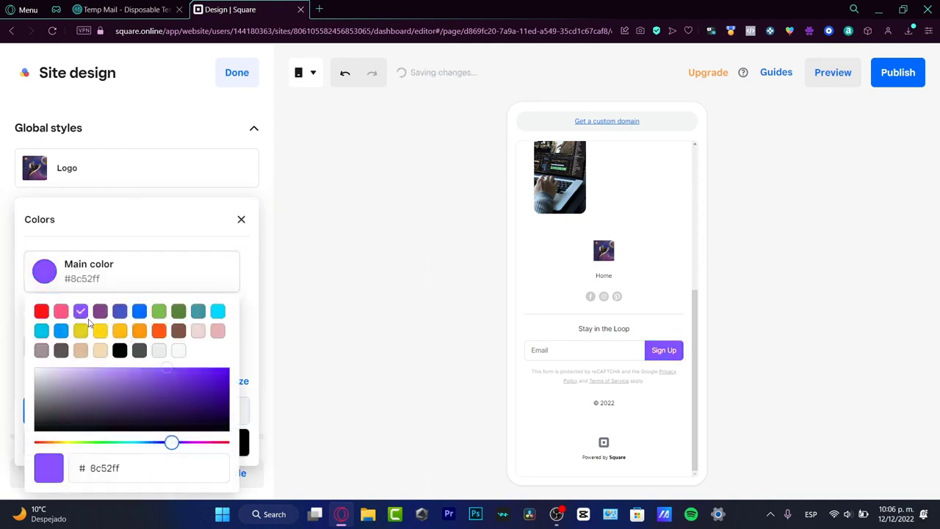
left_click(175, 254)
- Change the site's black secondary color to a bright blue and check the page preview
left_click(37, 347)
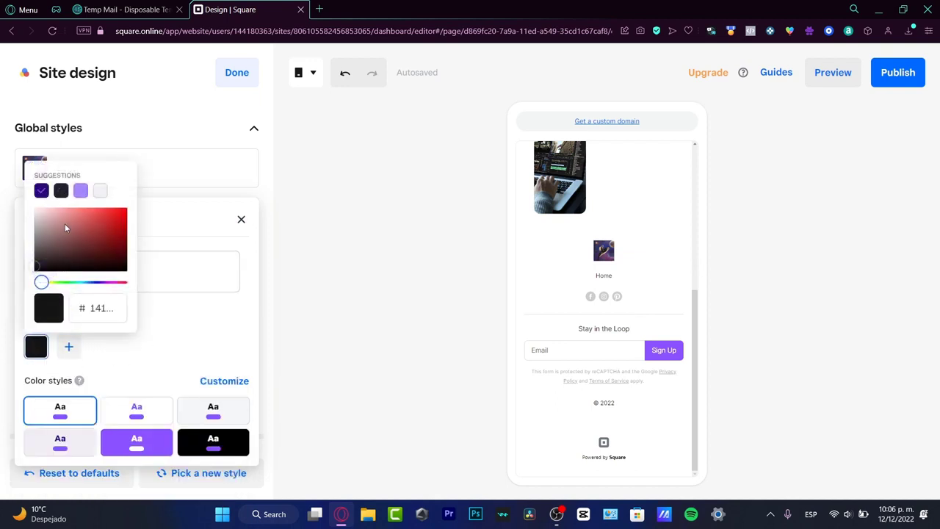
left_click_drag(92, 282, 90, 285)
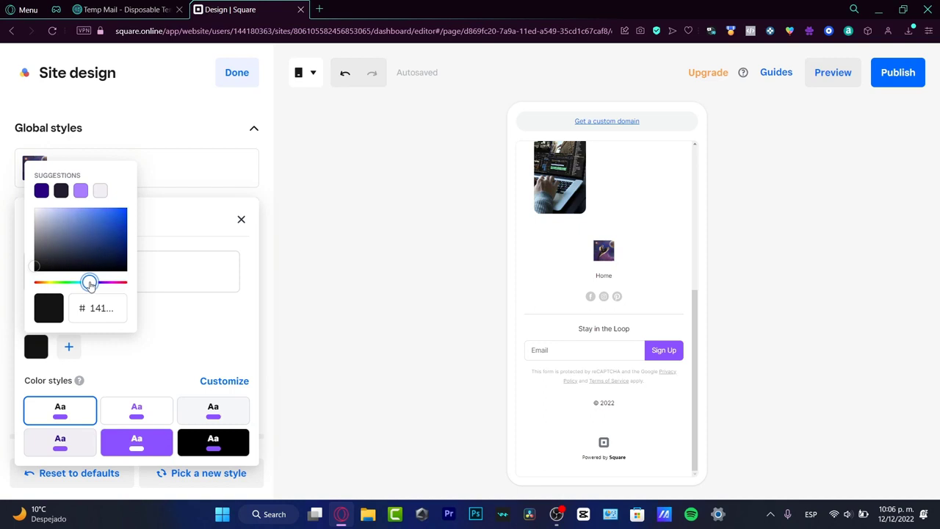
left_click_drag(118, 221, 114, 193)
left_click(196, 317)
scroll(633, 283, "up", 5)
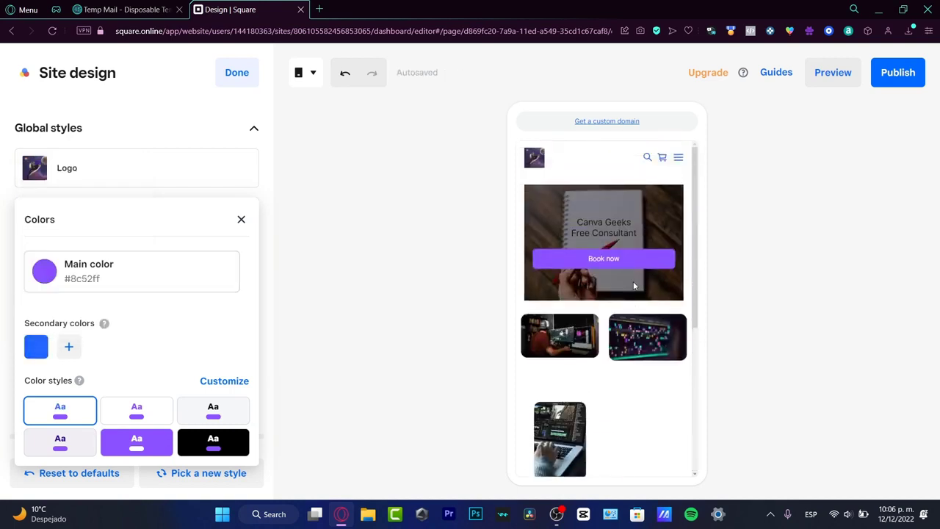
scroll(635, 285, "down", 5)
scroll(636, 290, "up", 5)
- Try the black and the light gray color styles on the site and compare them in the preview
left_click(200, 443)
scroll(609, 367, "down", 5)
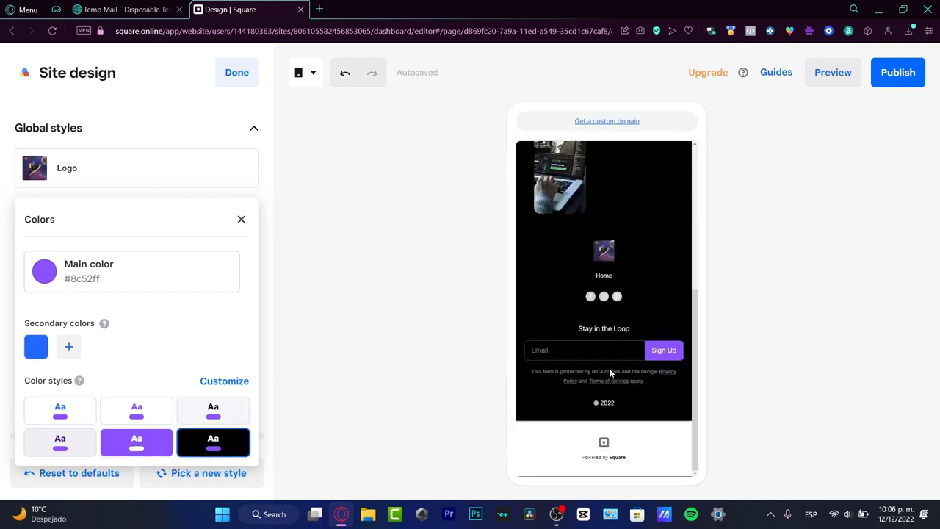
scroll(609, 368, "up", 5)
left_click(214, 417)
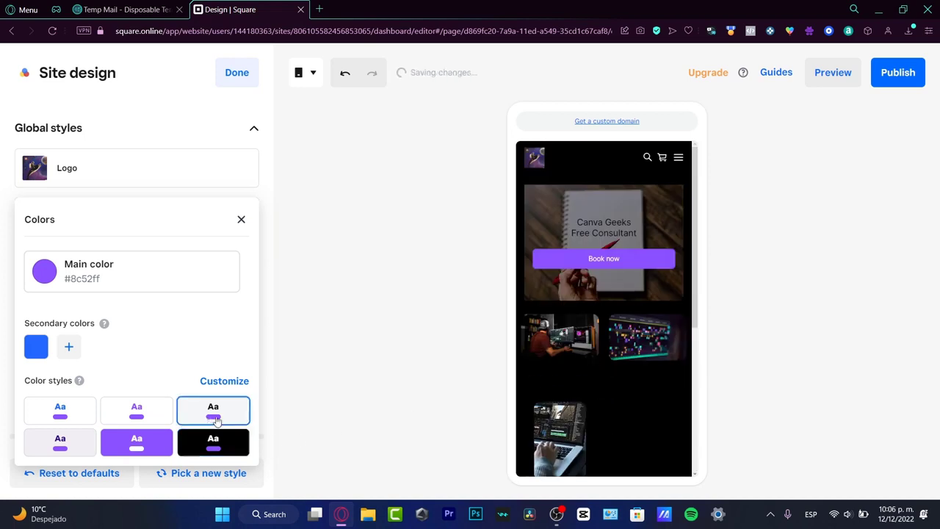
- Apply the purple color style and customize its background to the site's blue secondary color
left_click(147, 446)
scroll(614, 354, "down", 5)
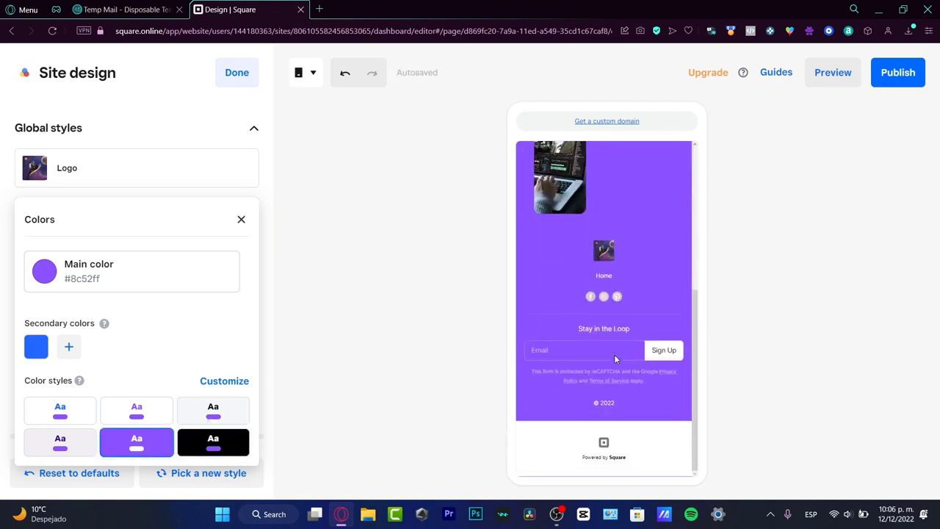
left_click(234, 384)
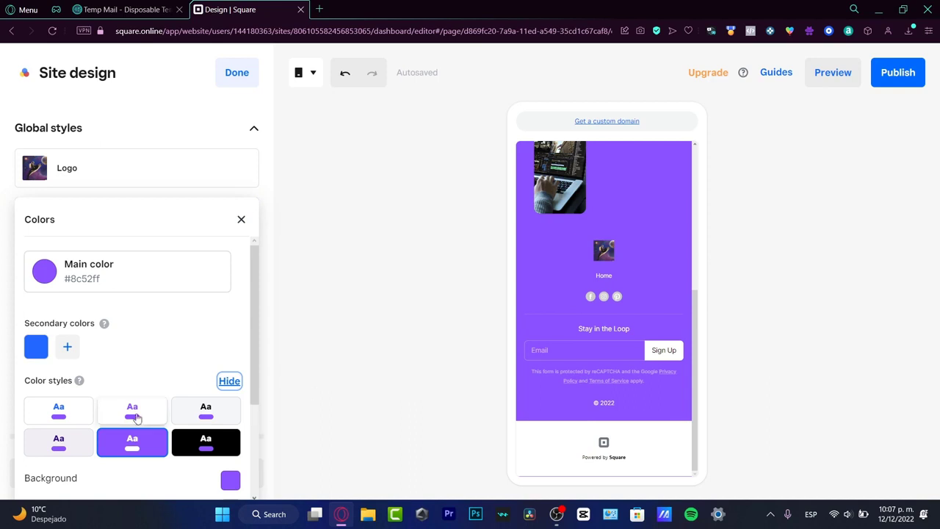
scroll(176, 348, "down", 2)
left_click(223, 337)
left_click(269, 385)
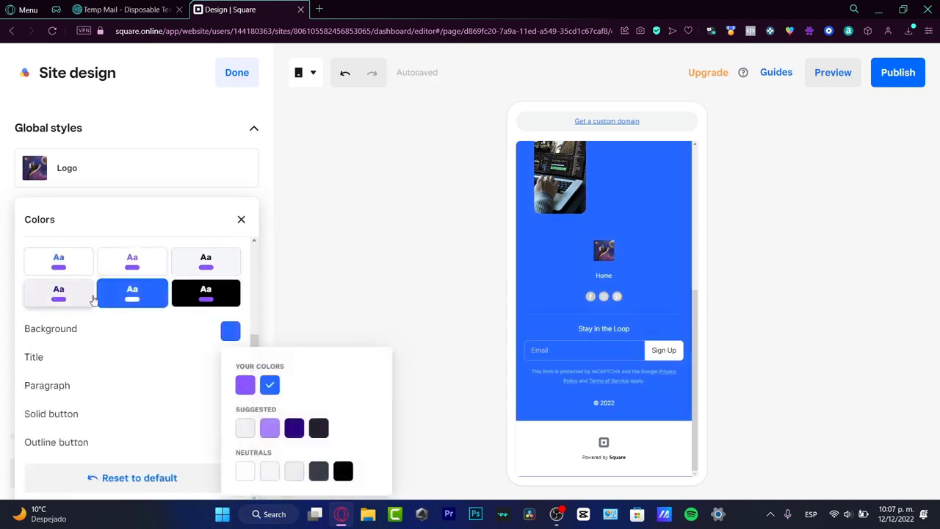
- Apply the black color style with purple buttons and customize its background to the site's blue secondary color
left_click(134, 300)
left_click(215, 303)
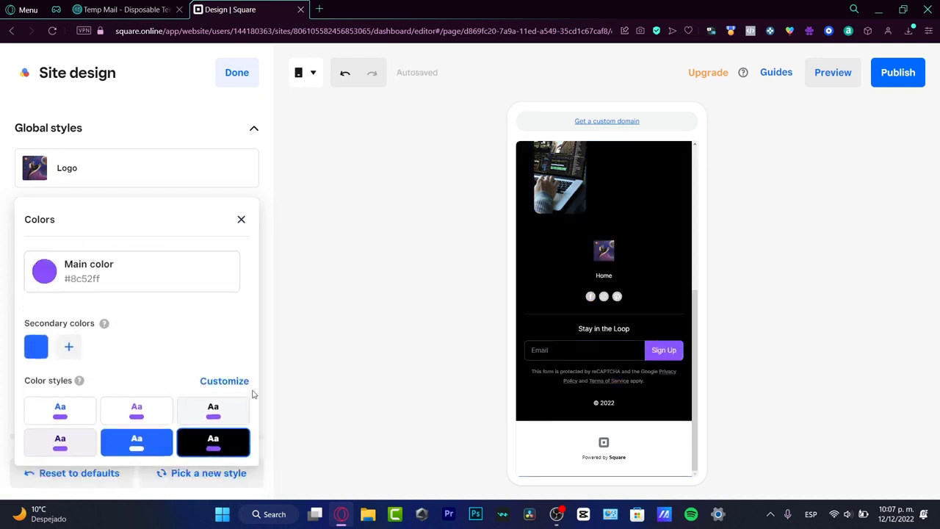
left_click(233, 380)
left_click(229, 480)
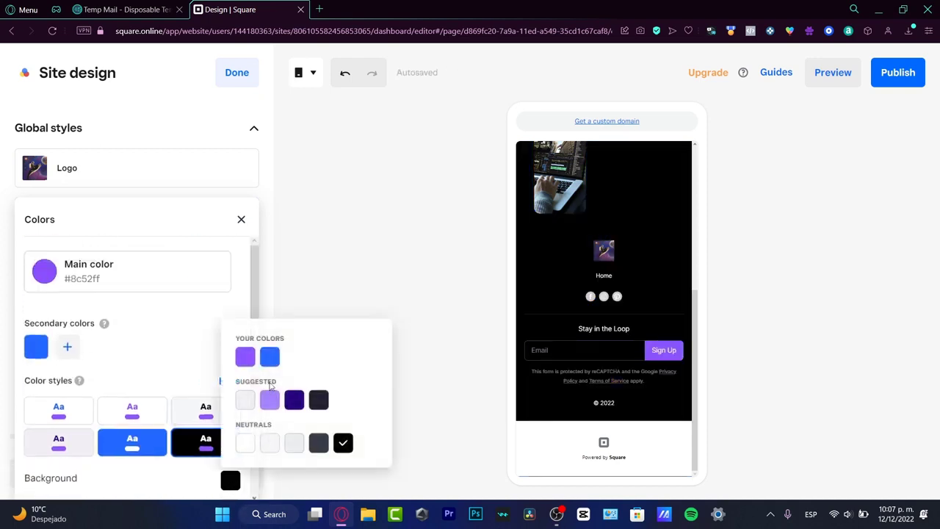
left_click(270, 357)
left_click(650, 297)
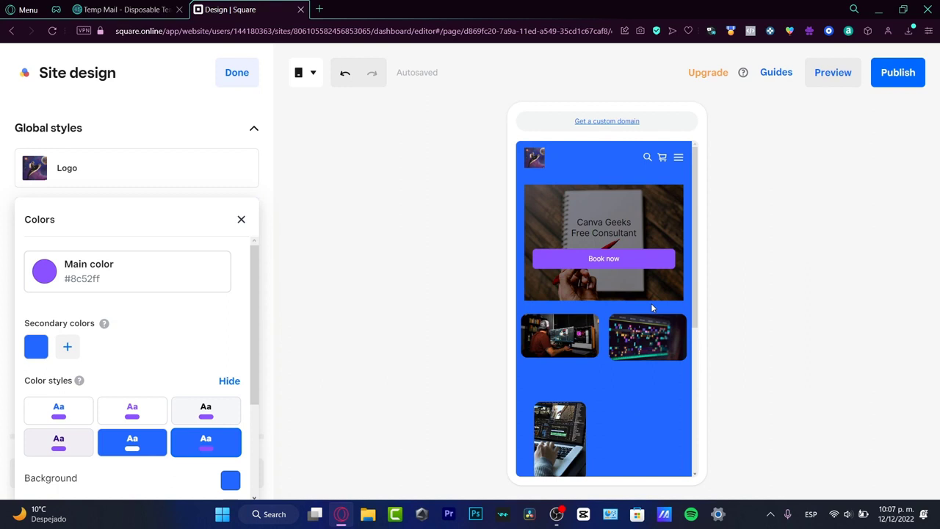
- Finish the site design, publish the site, and review the free Square subdomain setting in the publishing dialog
left_click(236, 73)
left_click(896, 72)
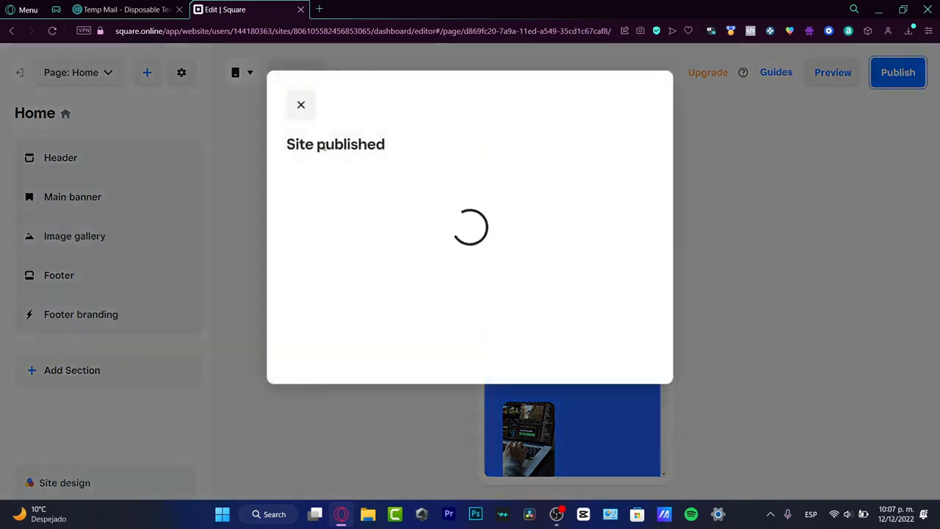
scroll(435, 313, "down", 2)
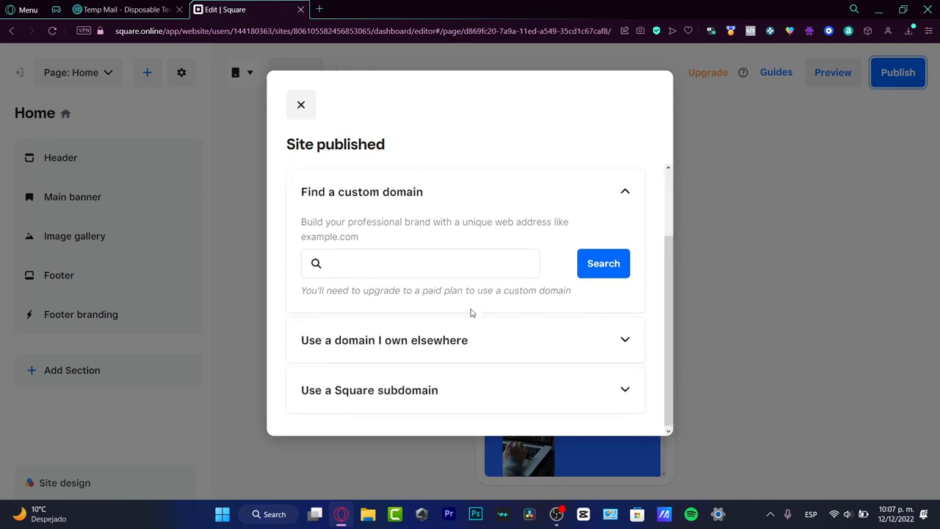
left_click(420, 393)
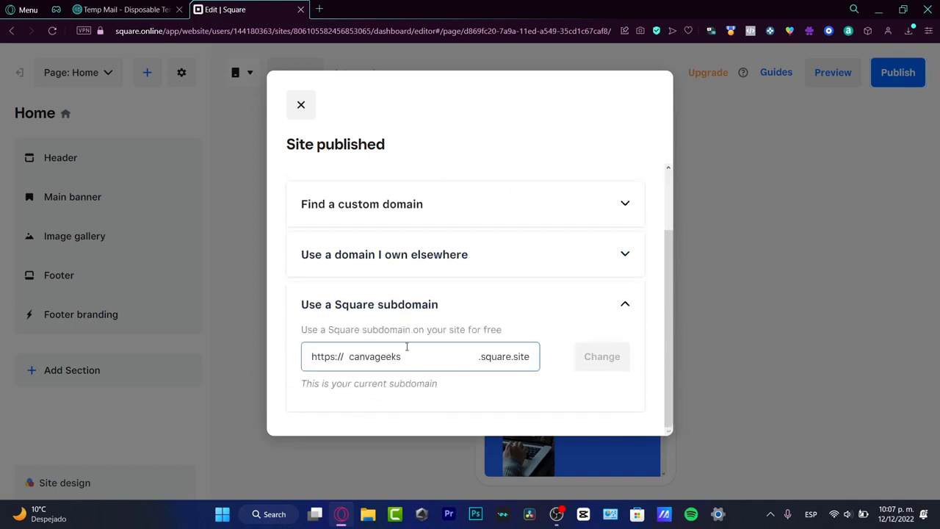
left_click(433, 359)
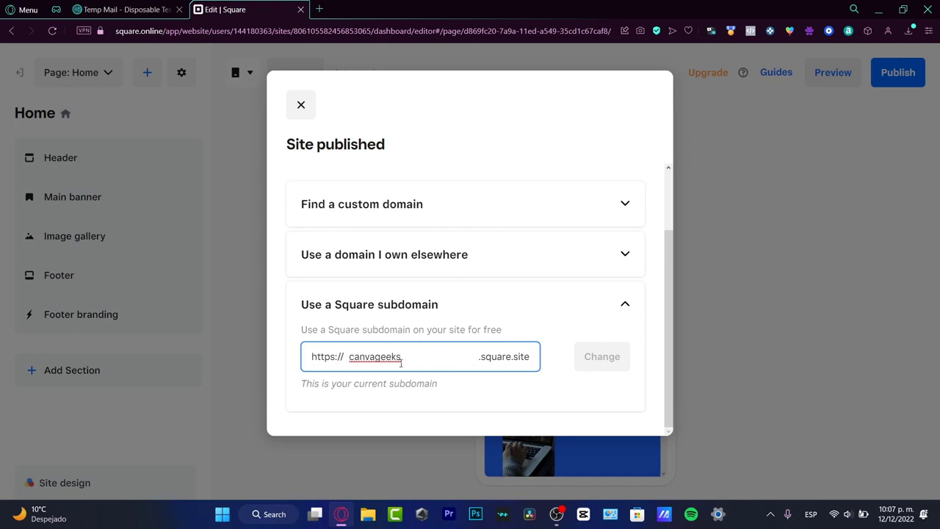
double_click(472, 351)
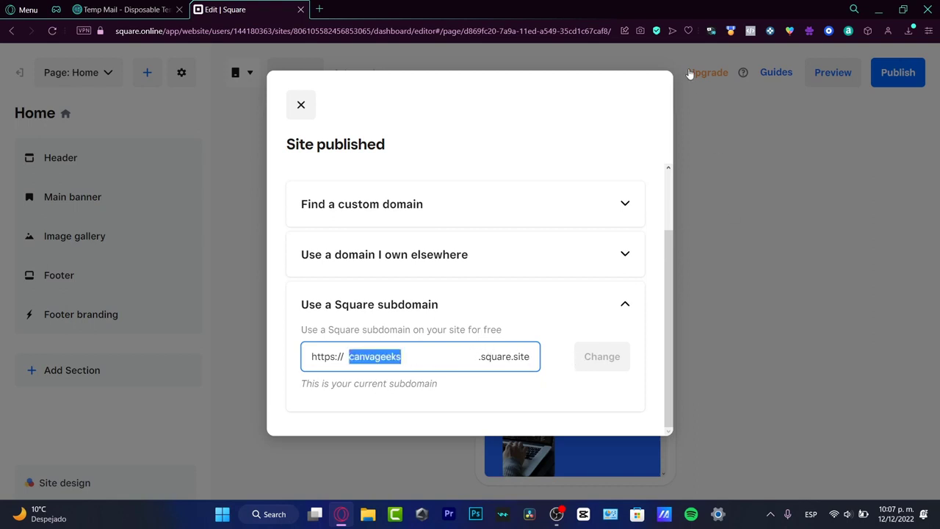
left_click(852, 108)
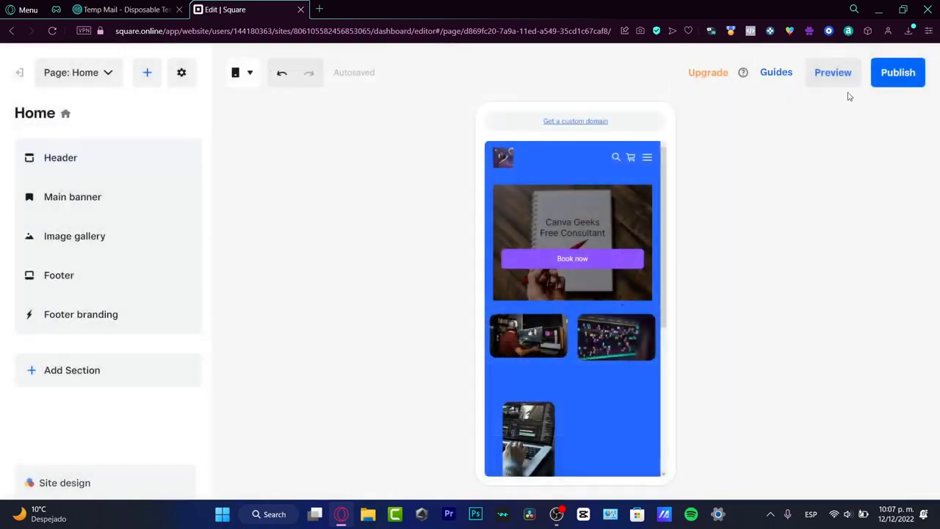
- Publish the site again and open canvageeks.square.site to look over the live page from header to footer
left_click(899, 73)
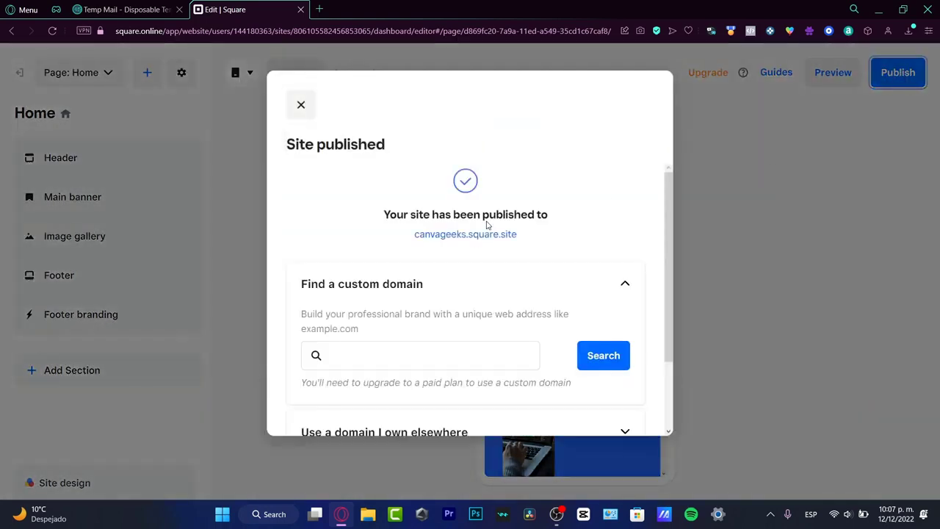
left_click(481, 233)
scroll(392, 271, "down", 10)
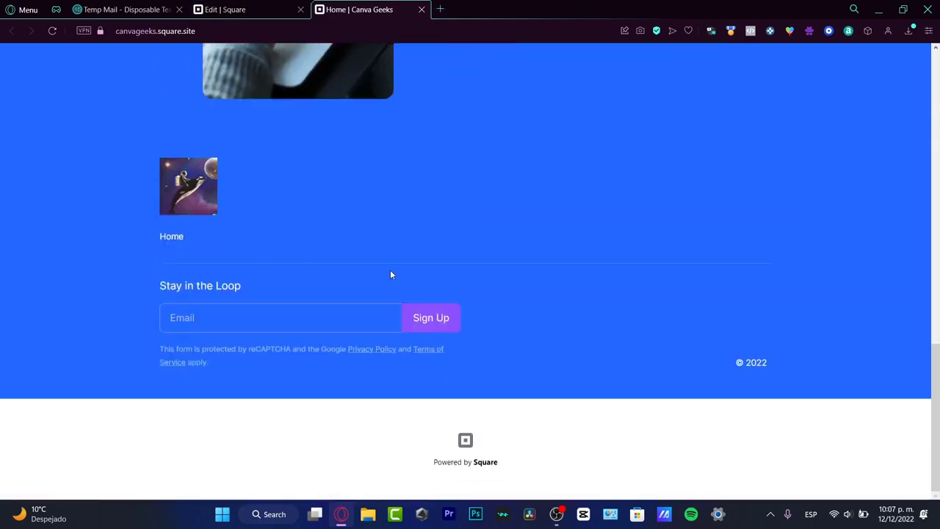
scroll(390, 273, "up", 3)
scroll(391, 274, "up", 10)
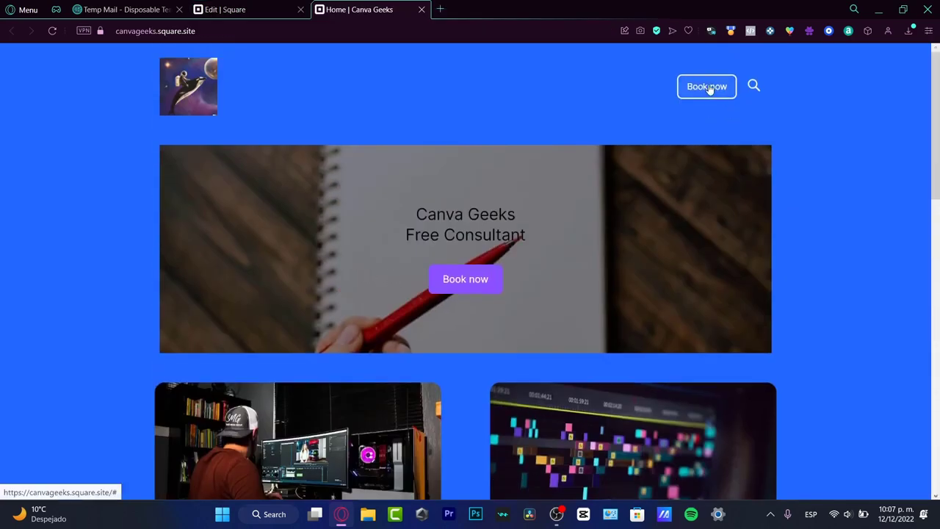
scroll(473, 283, "down", 10)
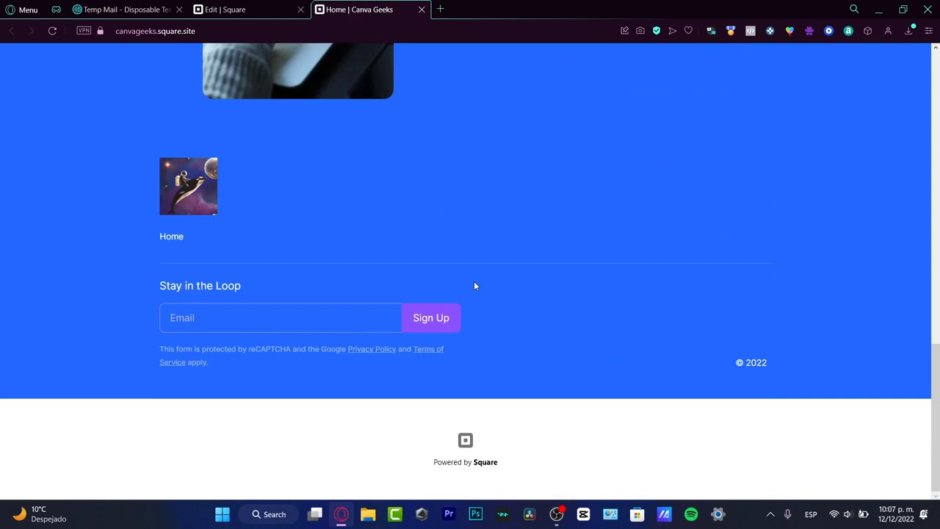
scroll(473, 286, "up", 10)
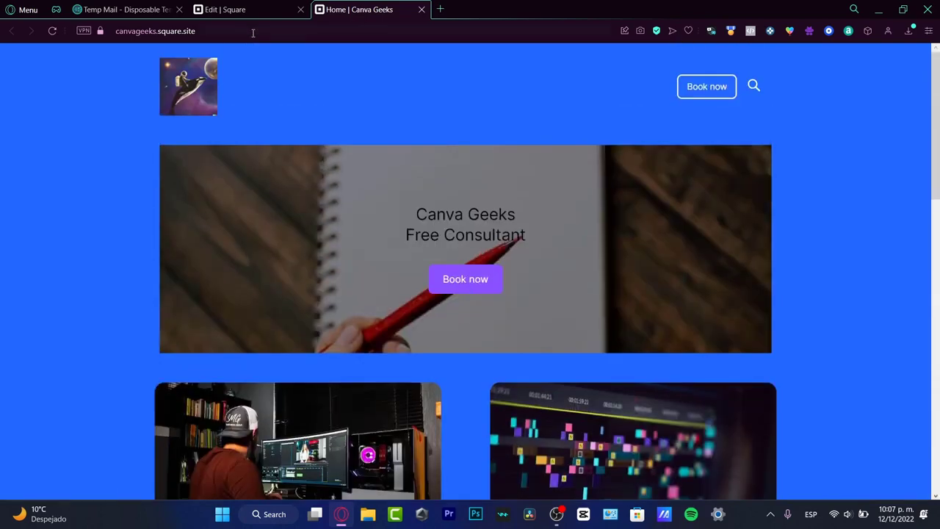
scroll(461, 286, "down", 2)
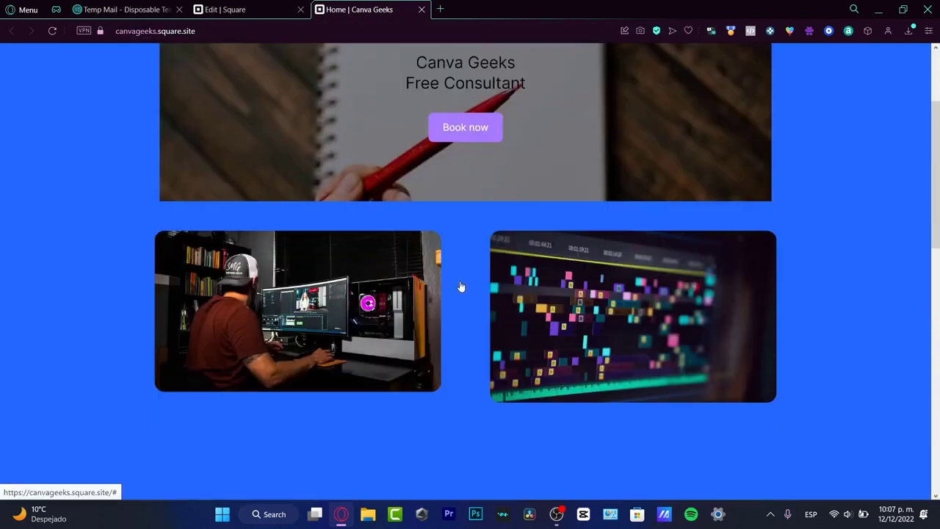
scroll(461, 286, "down", 6)
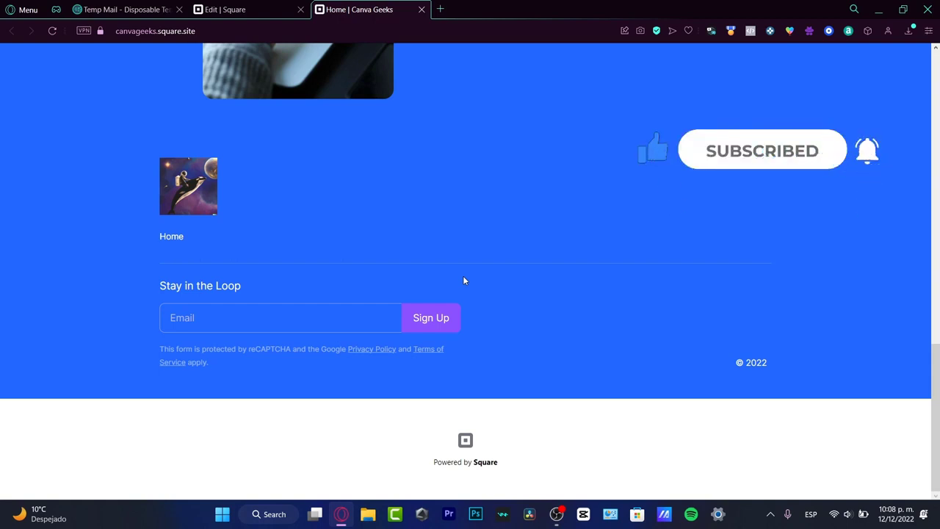
- Return to the site editor, dismiss the publishing dialog, and exit the editor
left_click(242, 5)
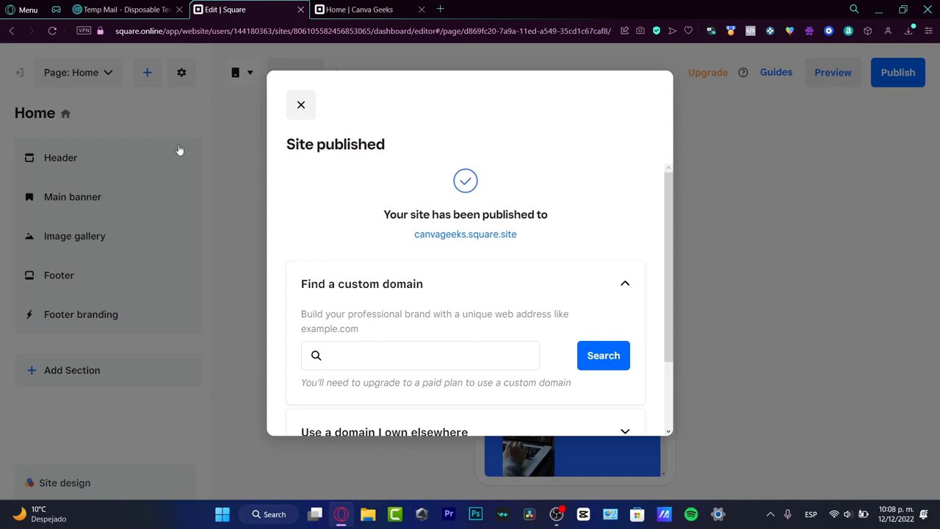
double_click(180, 116)
left_click(399, 224)
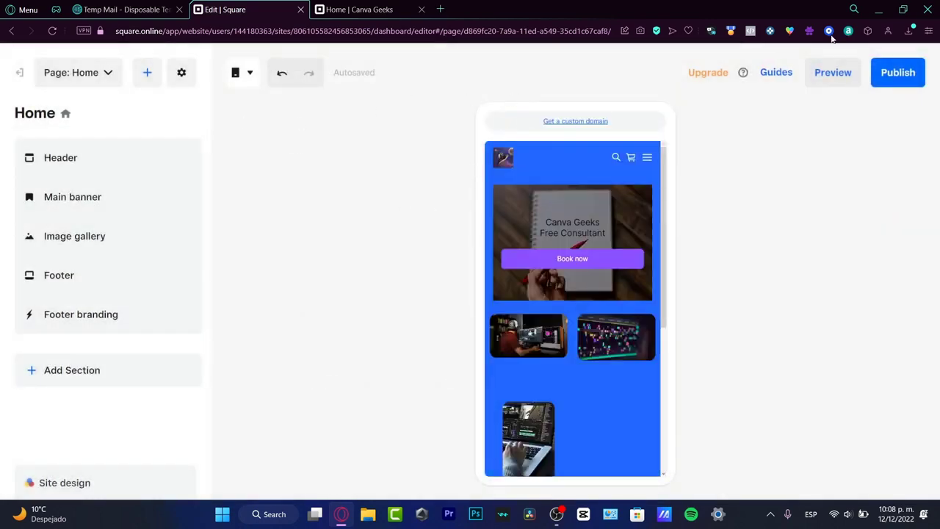
left_click(20, 74)
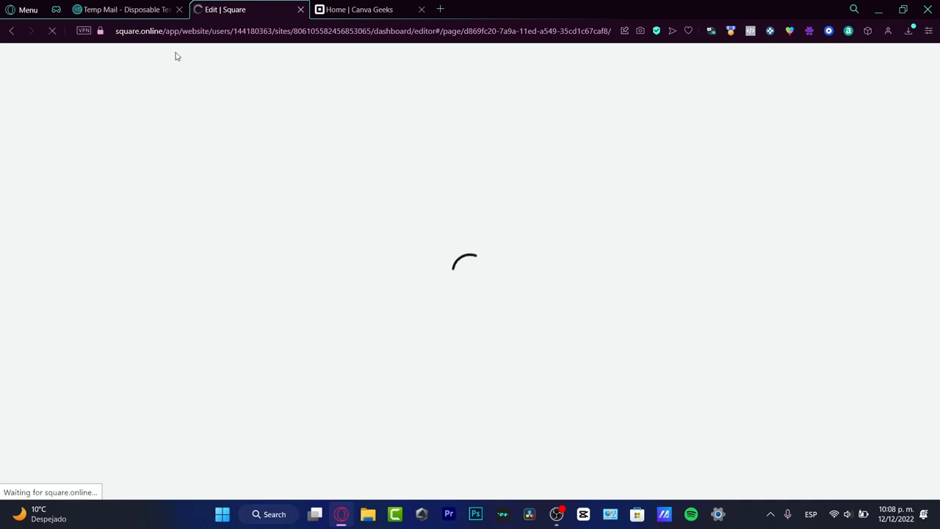